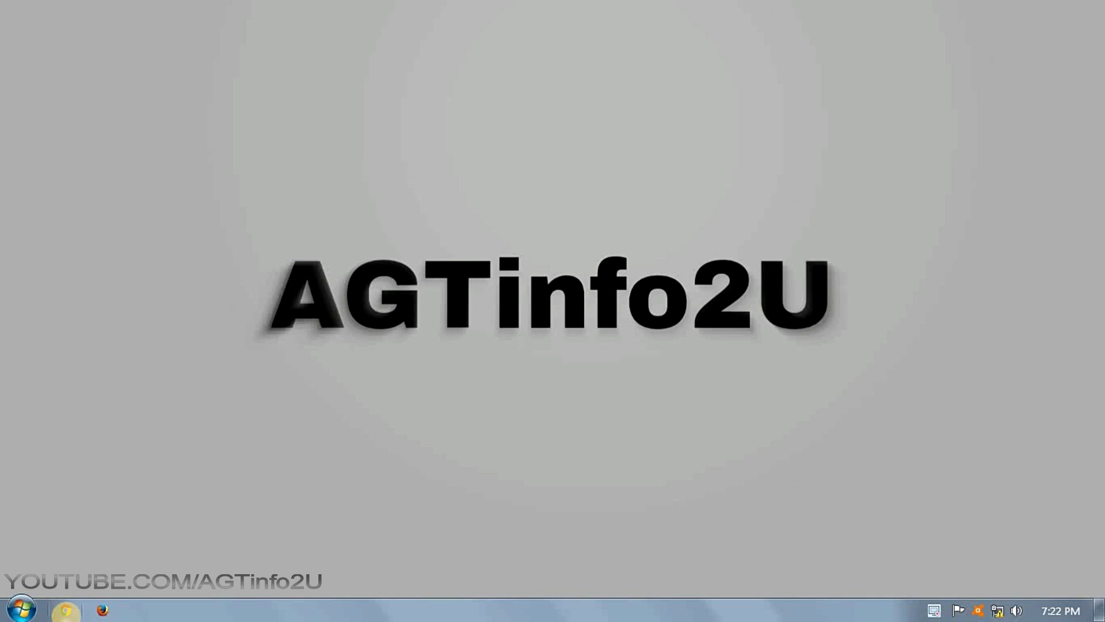
Step: Open the Ubiquiti device page at 192.168.1.41 in Chrome and proceed past the certificate warning
click(66, 610)
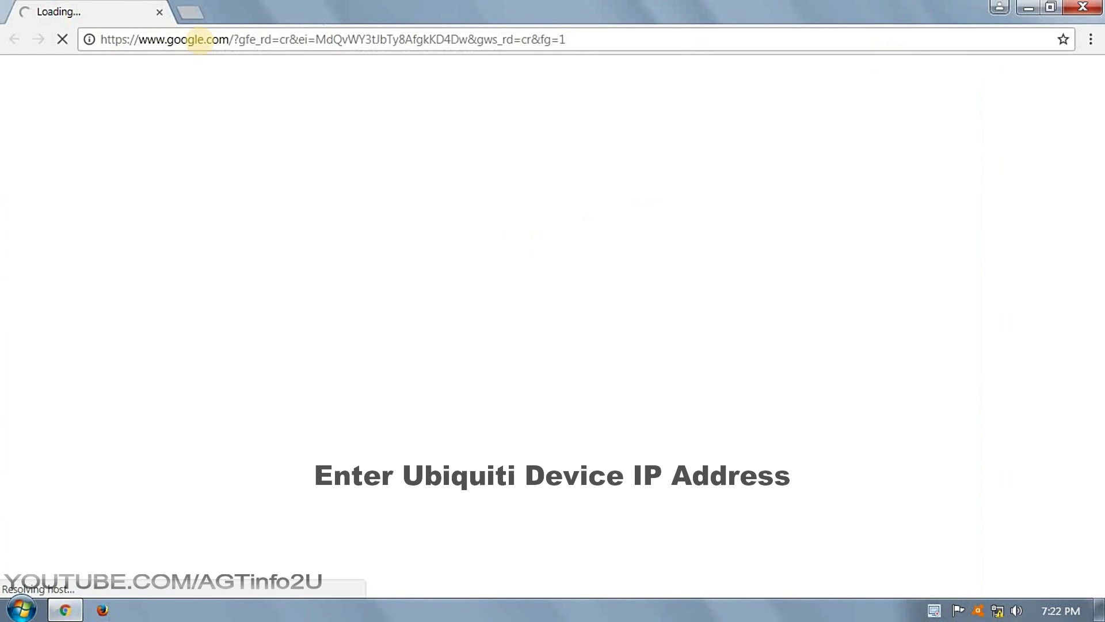
click(200, 40)
text(192.168.1.41)
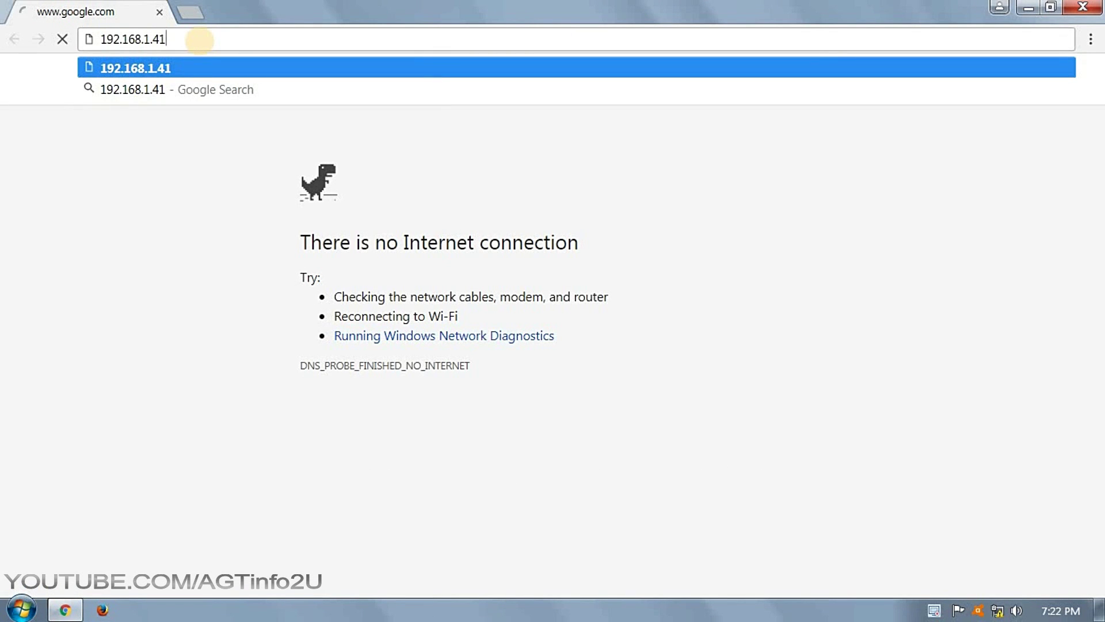
key(Return)
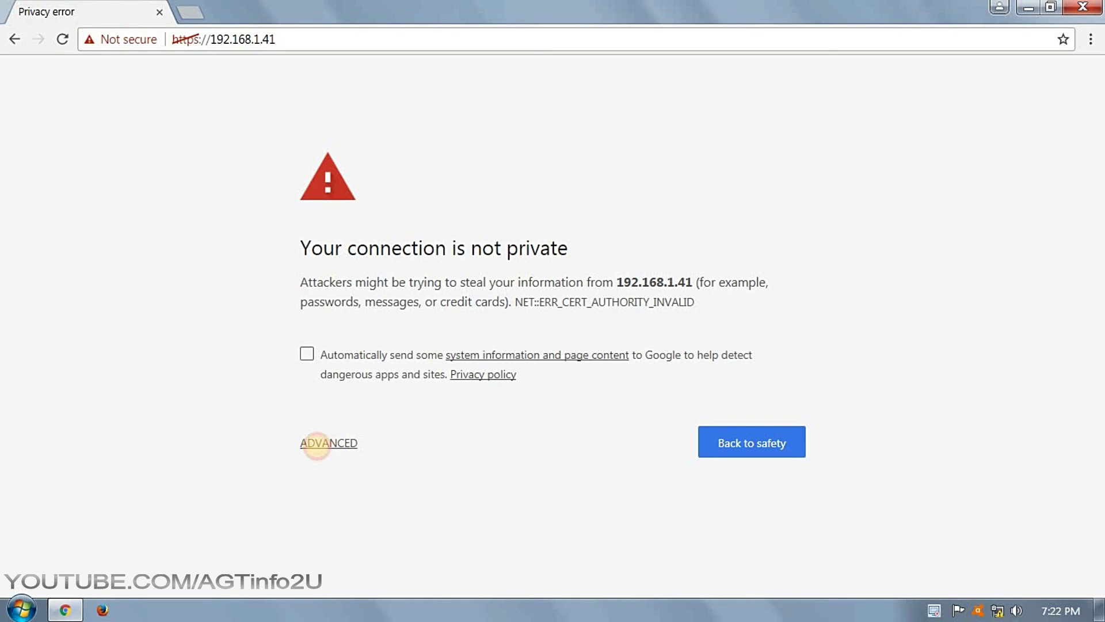
click(316, 444)
scroll(309, 459, down, 2)
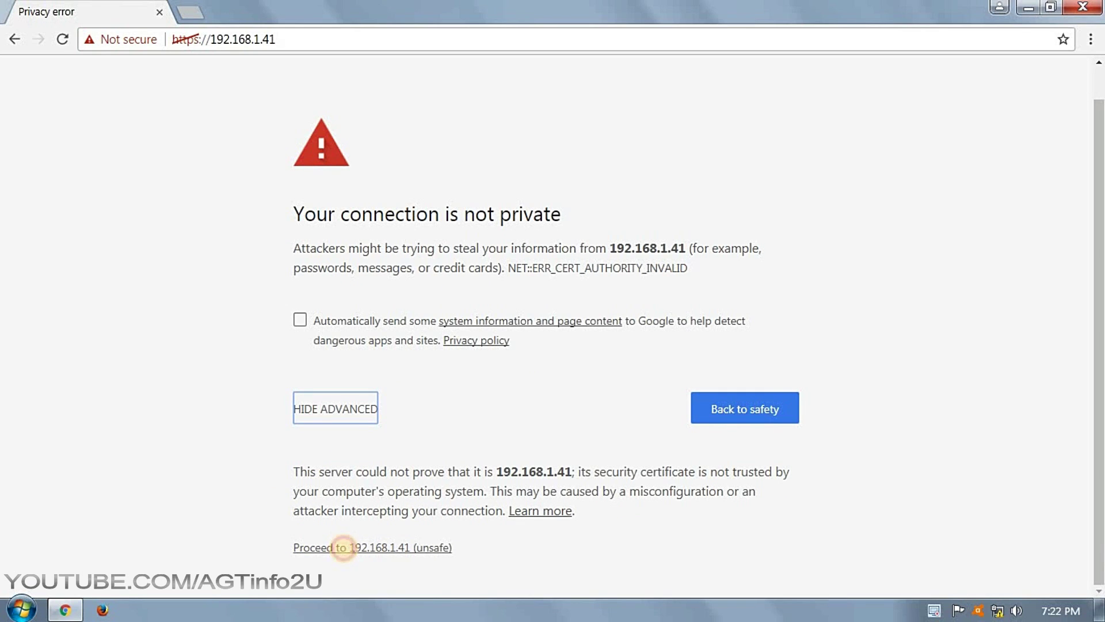
click(344, 547)
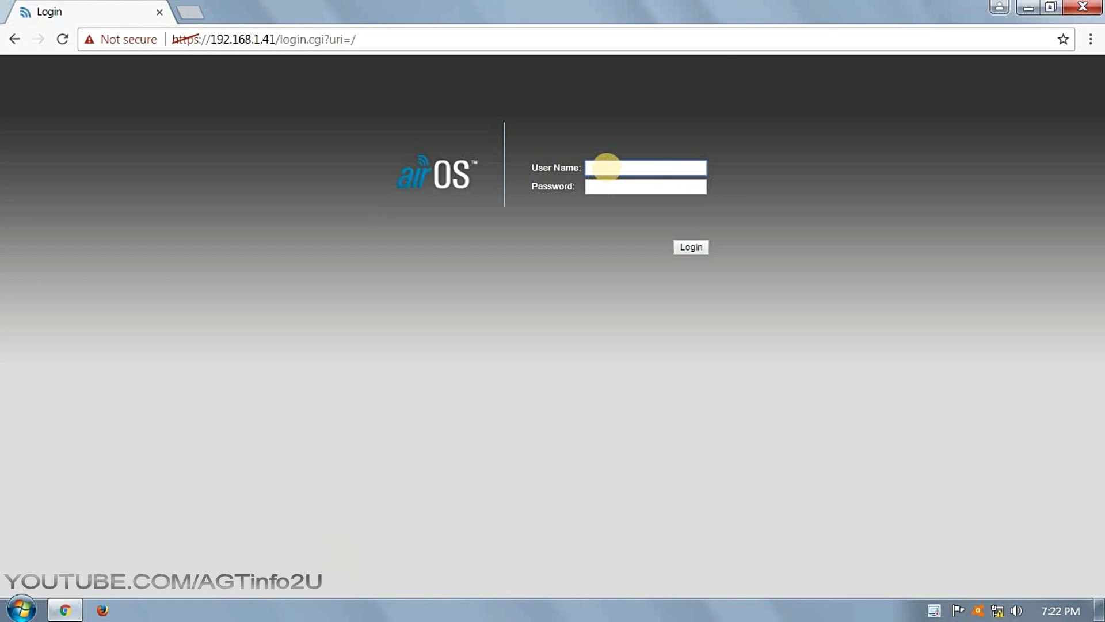
Step: Log in to airOS with the user name agt and the account password
text(agt)
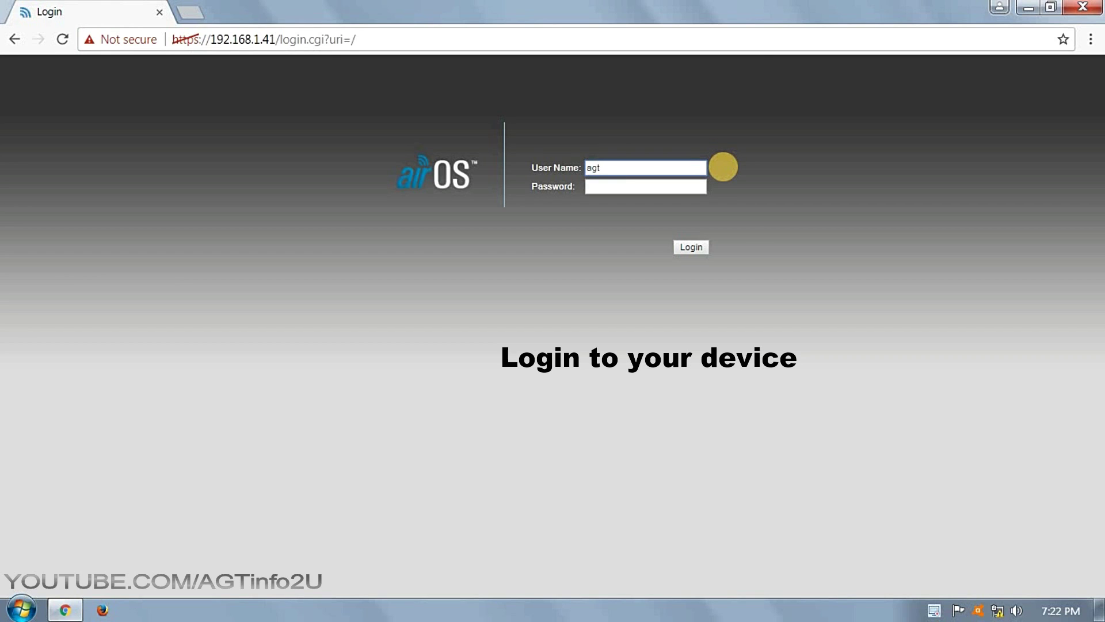
key(Tab)
text(••••••)
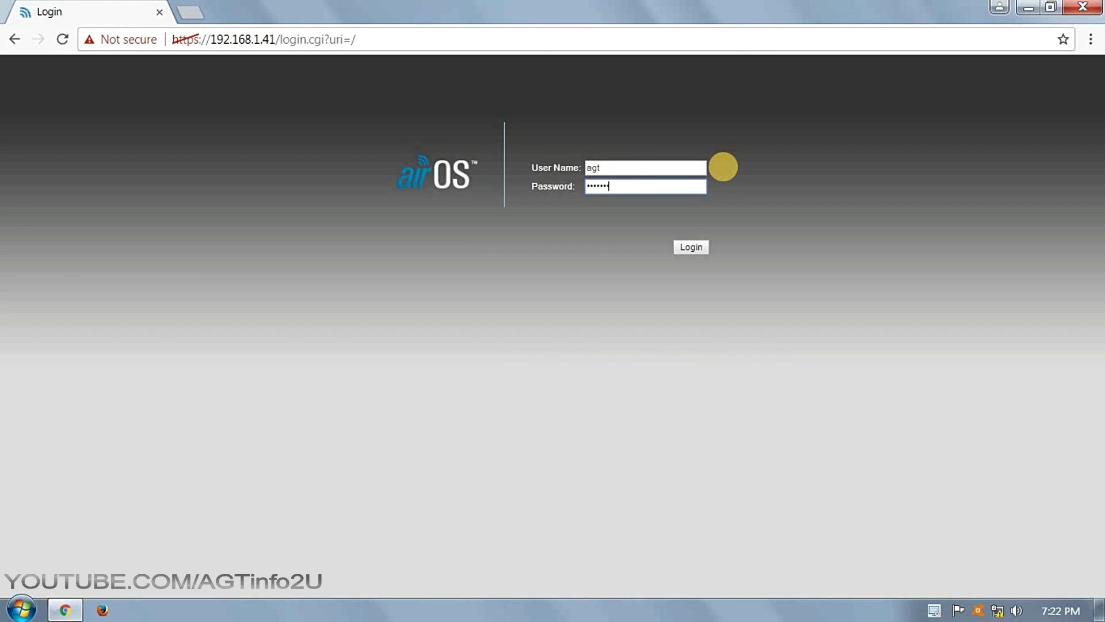
text(•)
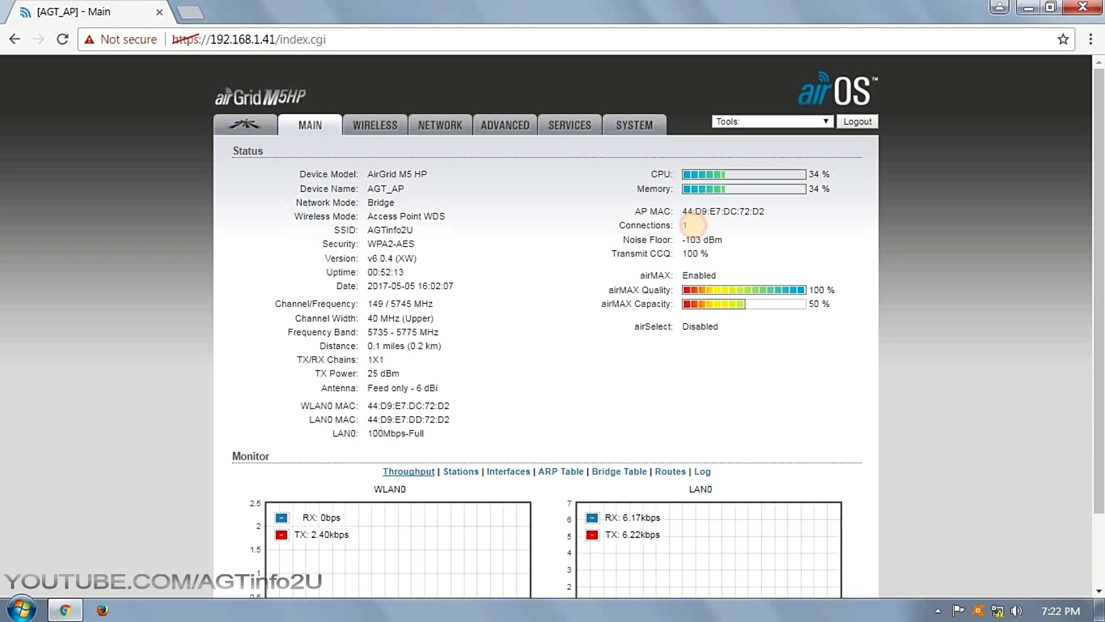
Step: Check the connection count and show the connected stations in the Monitor section, locating station AGT_ST
double_click(688, 225)
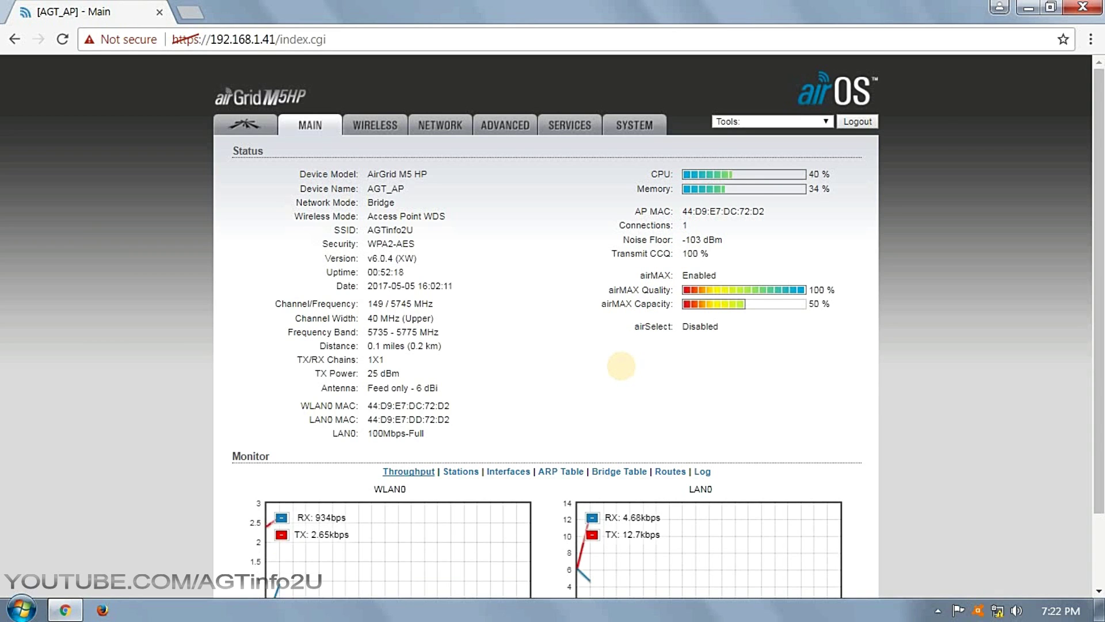
scroll(620, 365, down, 2)
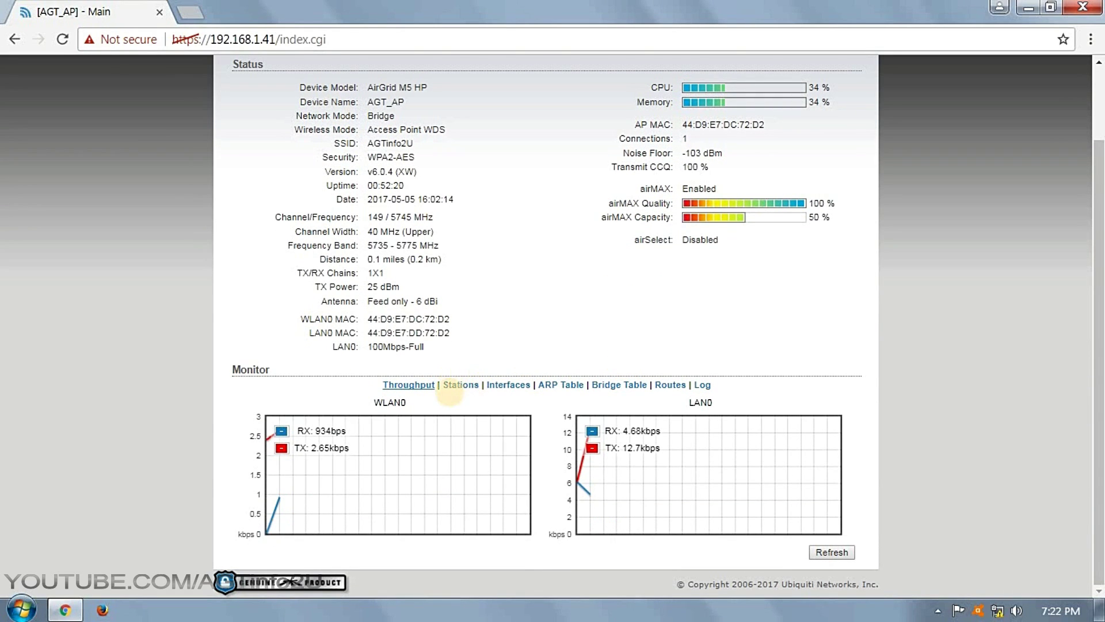
click(460, 384)
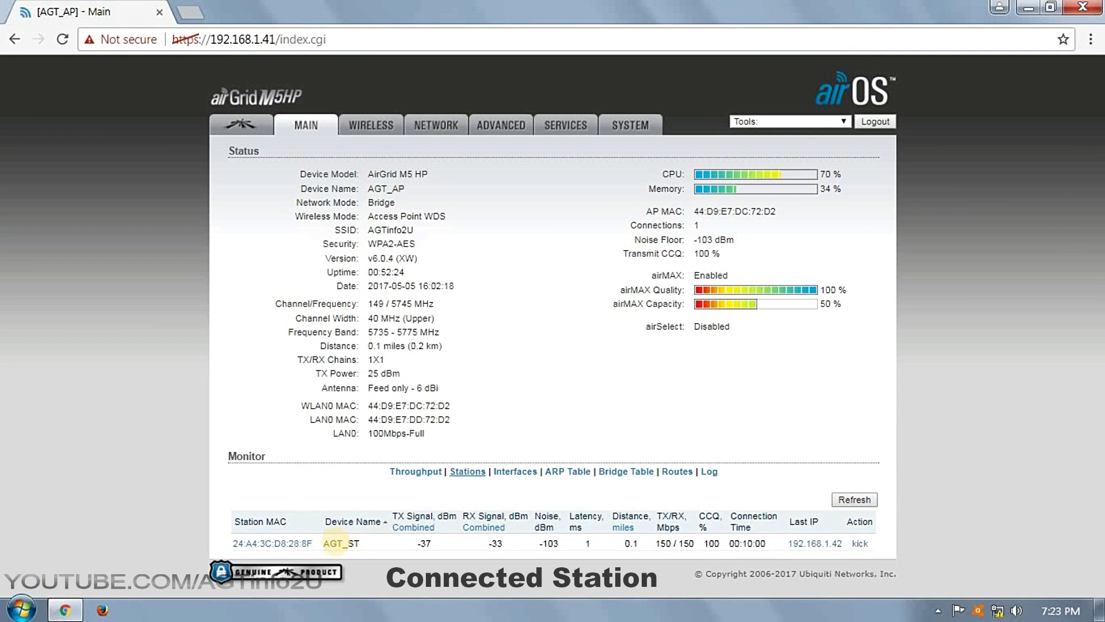
double_click(353, 542)
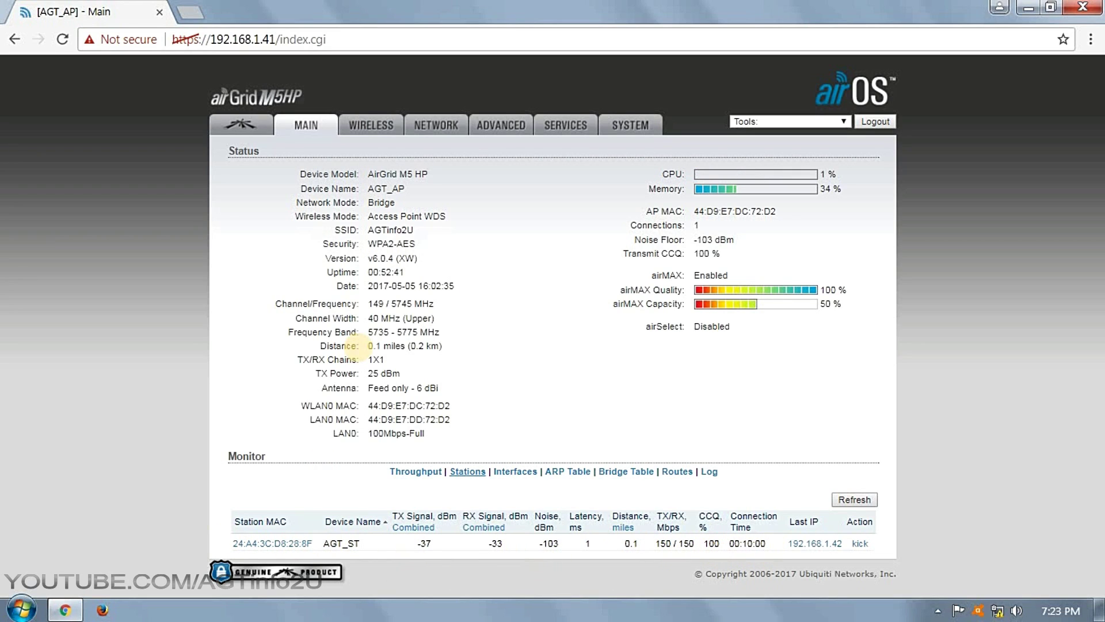
Step: Copy the device page's address and open it in a second browser tab
drag(326, 39, 173, 39)
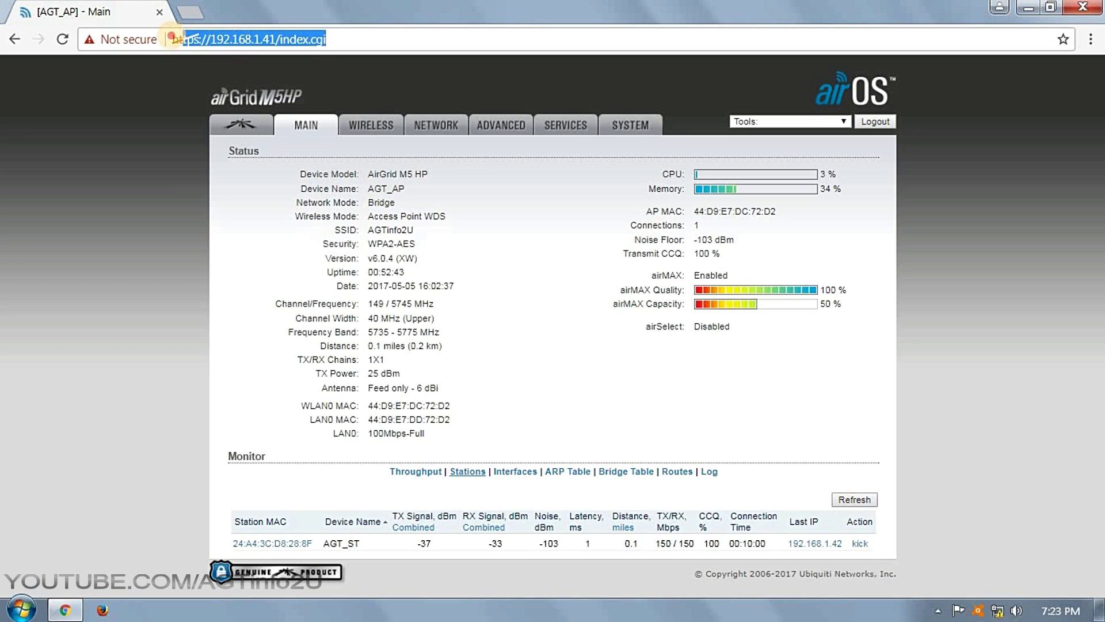
right_click(193, 41)
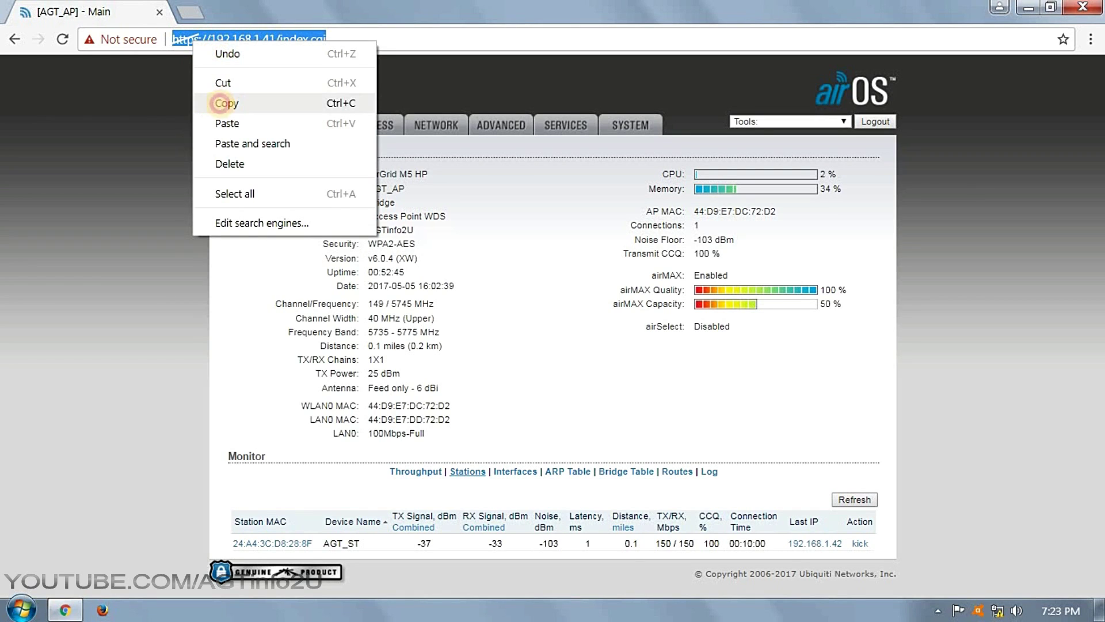
click(221, 103)
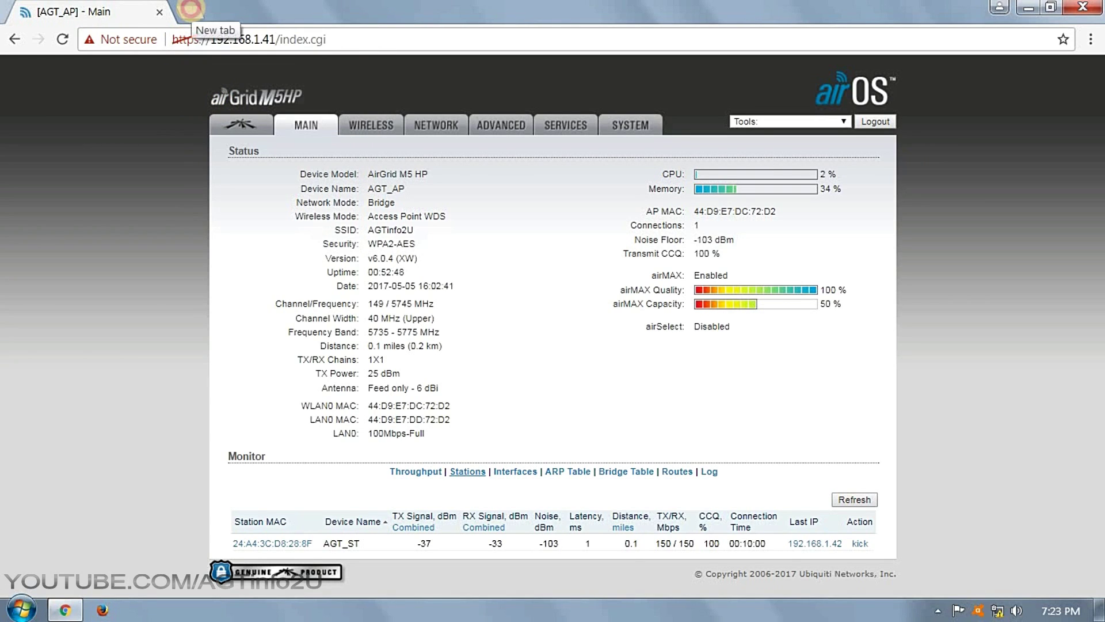
click(190, 9)
right_click(182, 38)
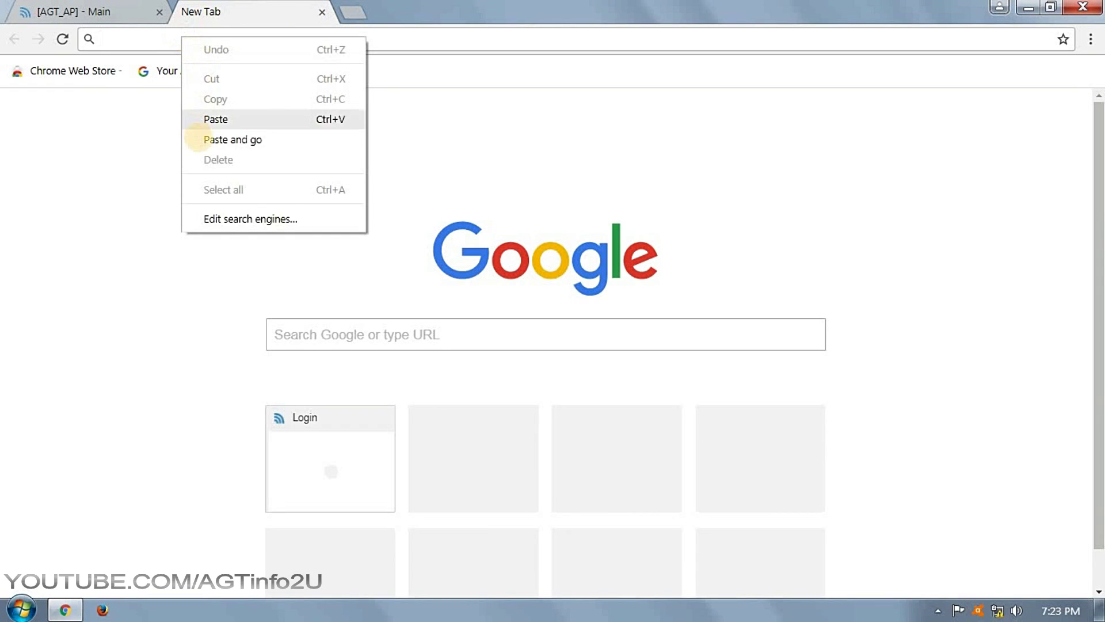
click(235, 140)
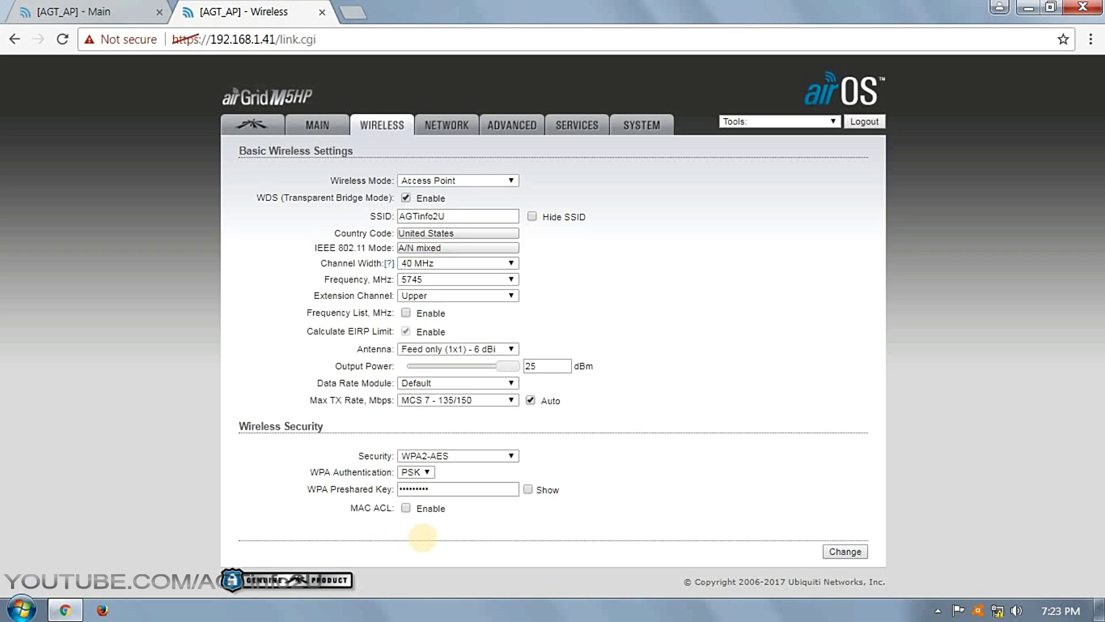
Step: Enable MAC ACL in the device's wireless security settings and set its policy to Allow
drag(349, 508, 398, 511)
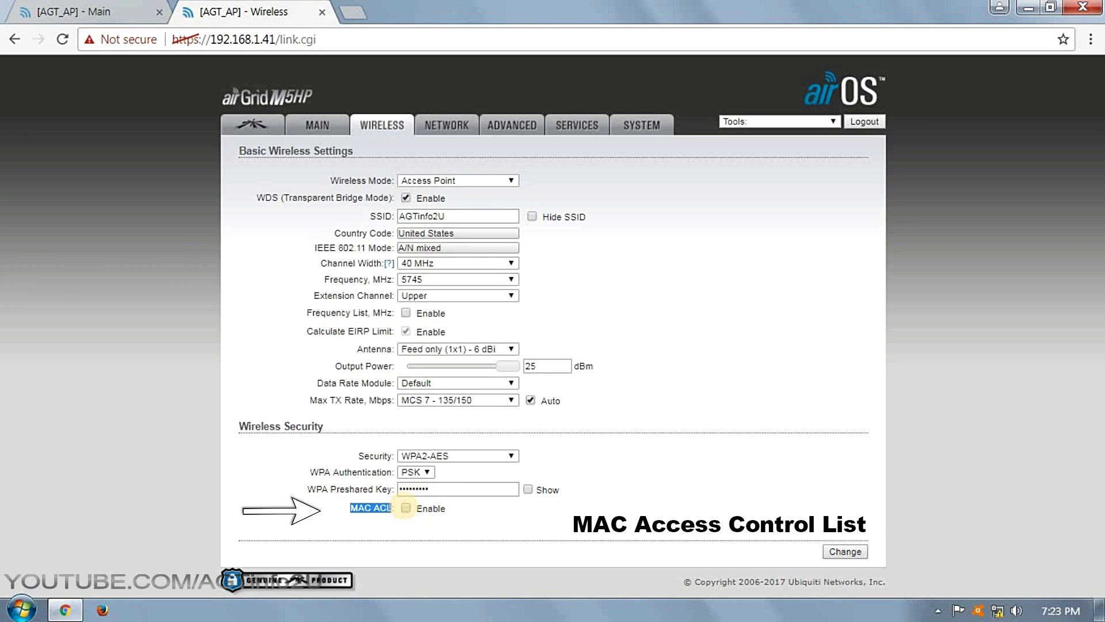
click(405, 508)
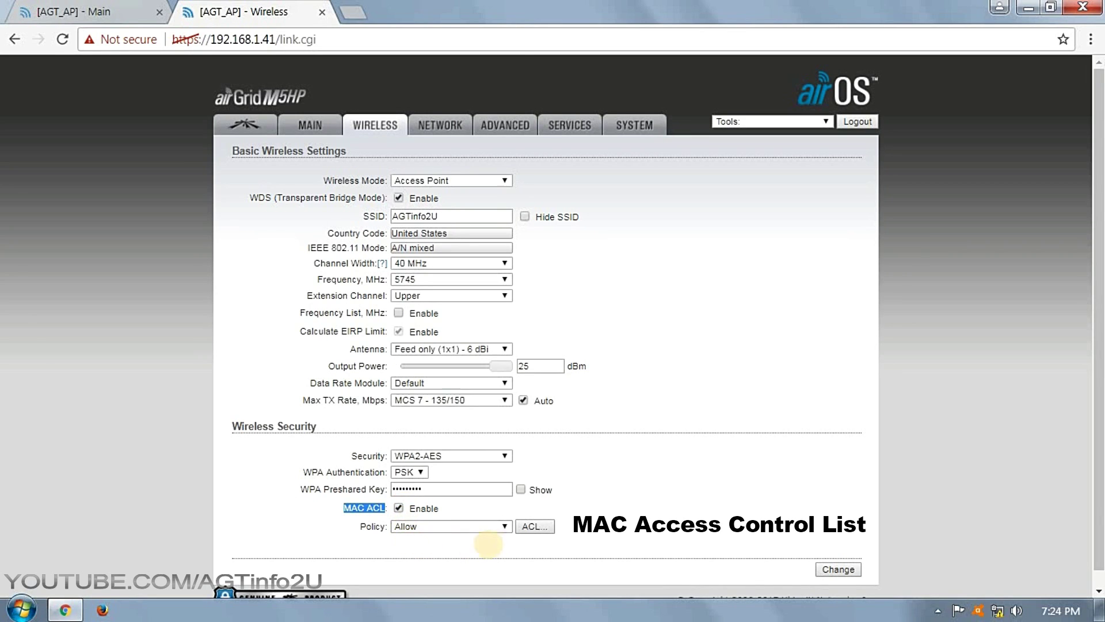
click(504, 526)
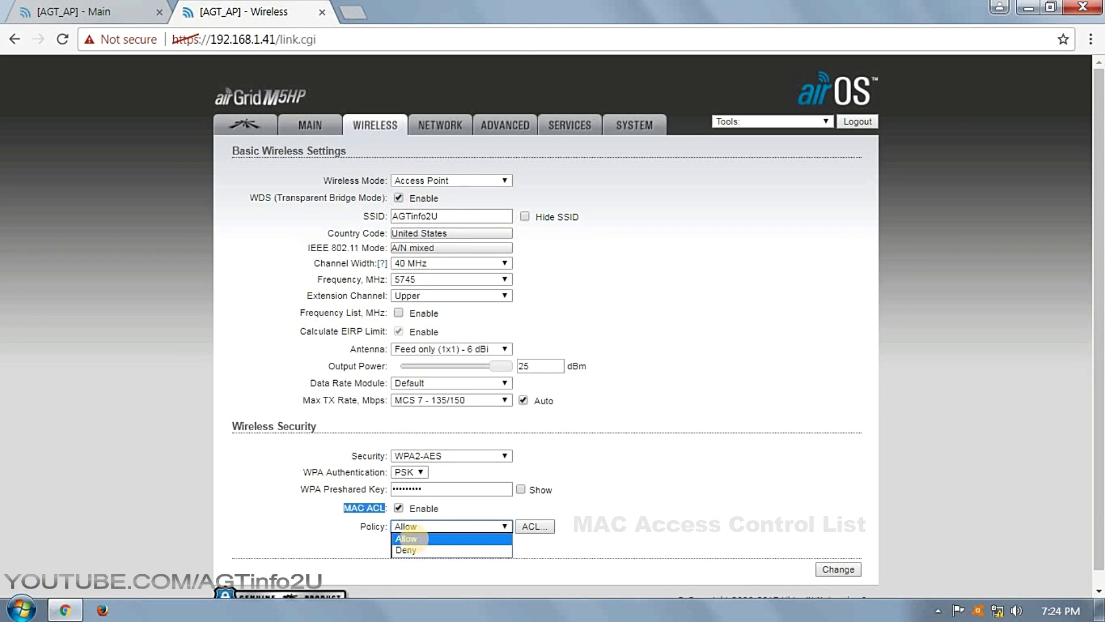
click(406, 539)
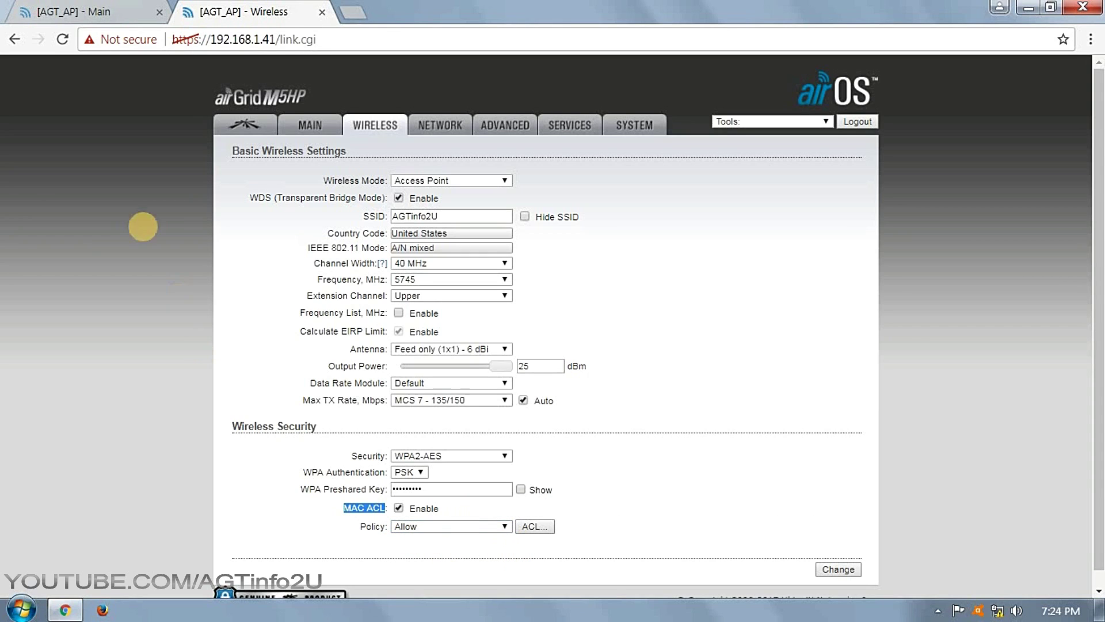
Step: Copy the MAC address of station AGT_ST from the stations list on the main status page
click(69, 10)
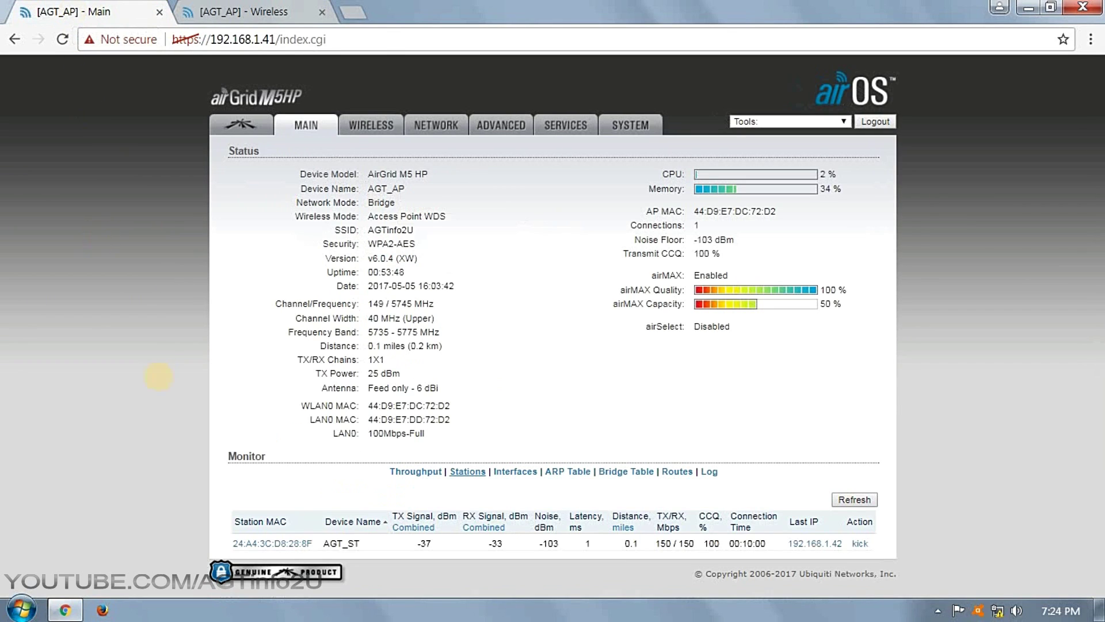
drag(233, 544, 268, 544)
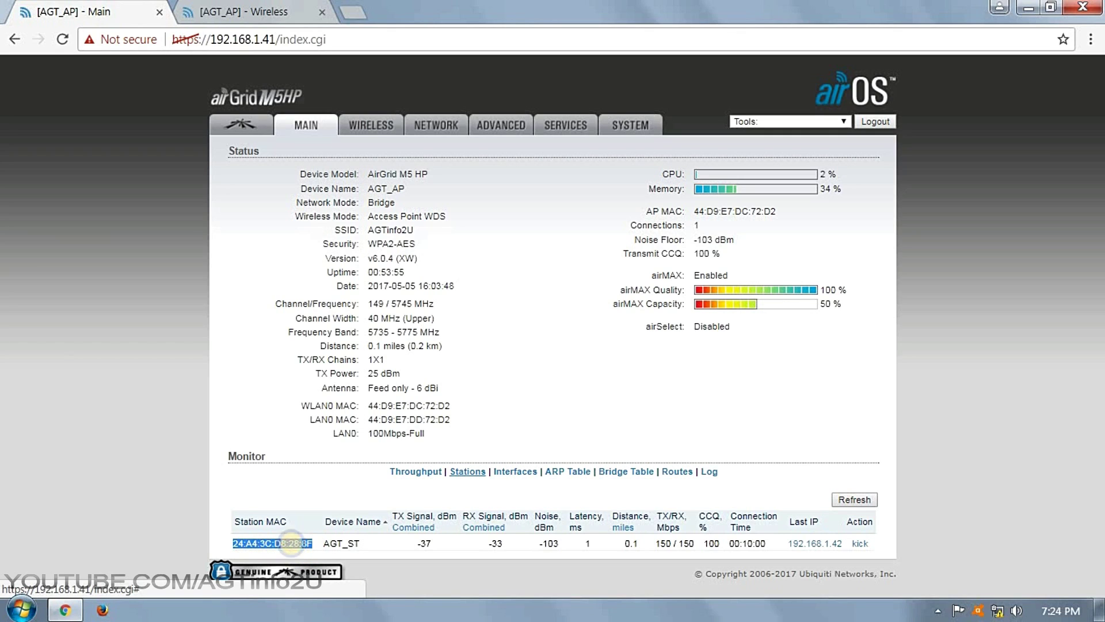
right_click(290, 543)
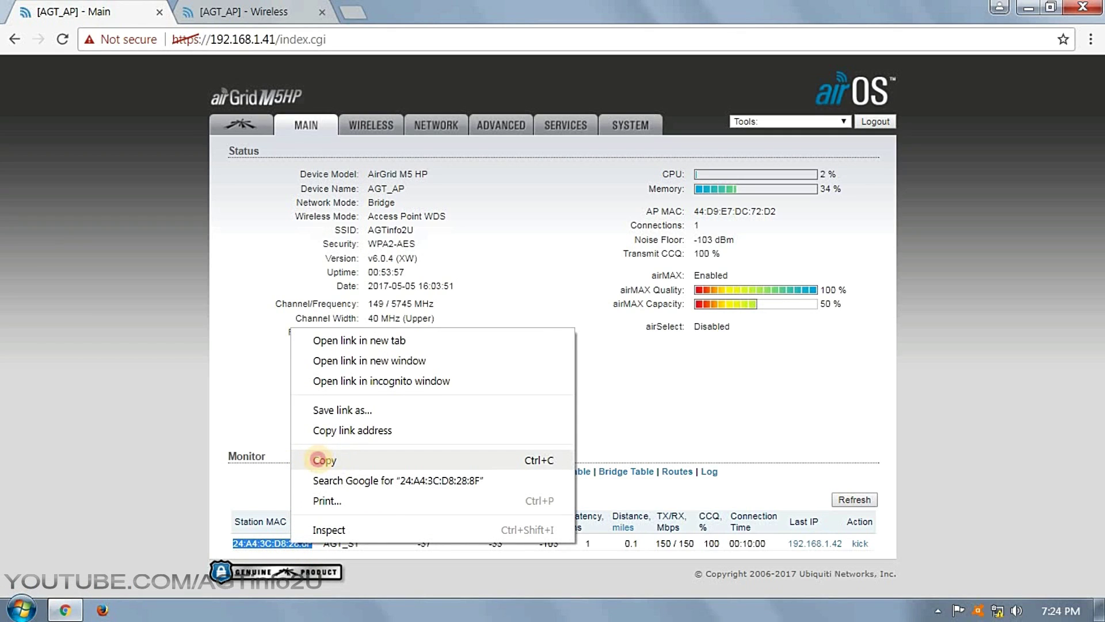
click(320, 460)
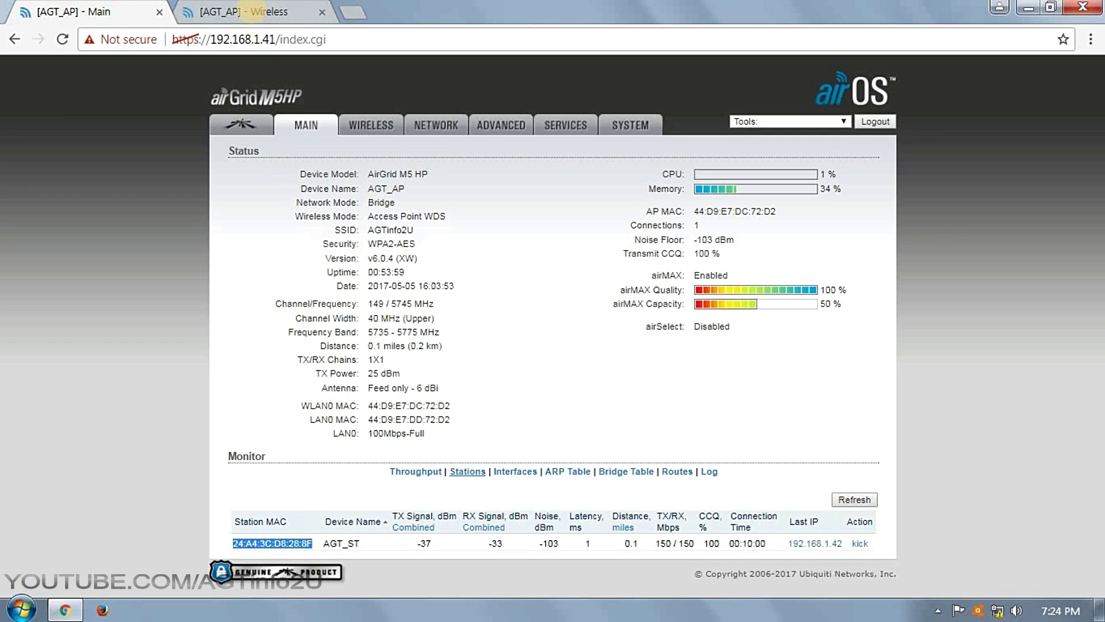
Step: Add the copied MAC 24:A4:3C:D8:28:8F to the wireless MAC ACL with the comment "agt statiion" and save the list
click(252, 10)
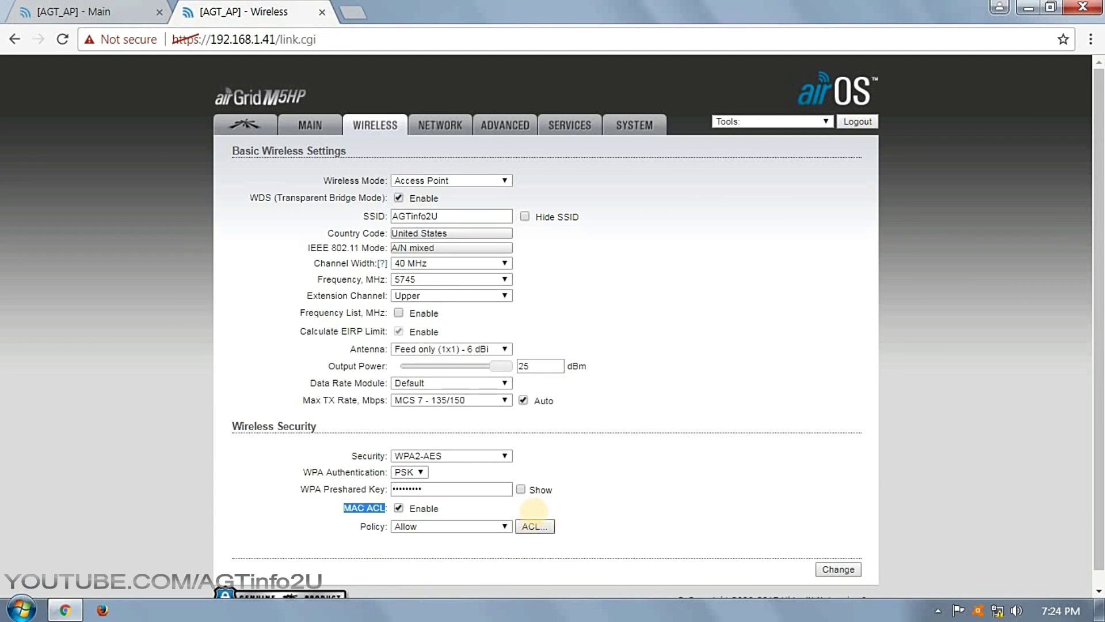
click(530, 526)
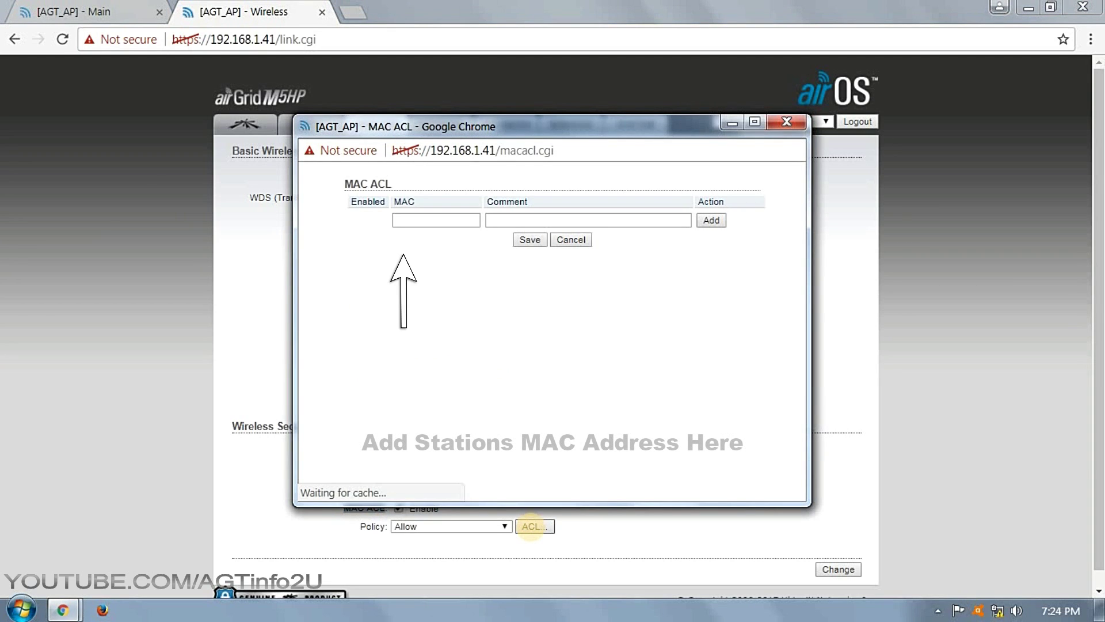
click(420, 221)
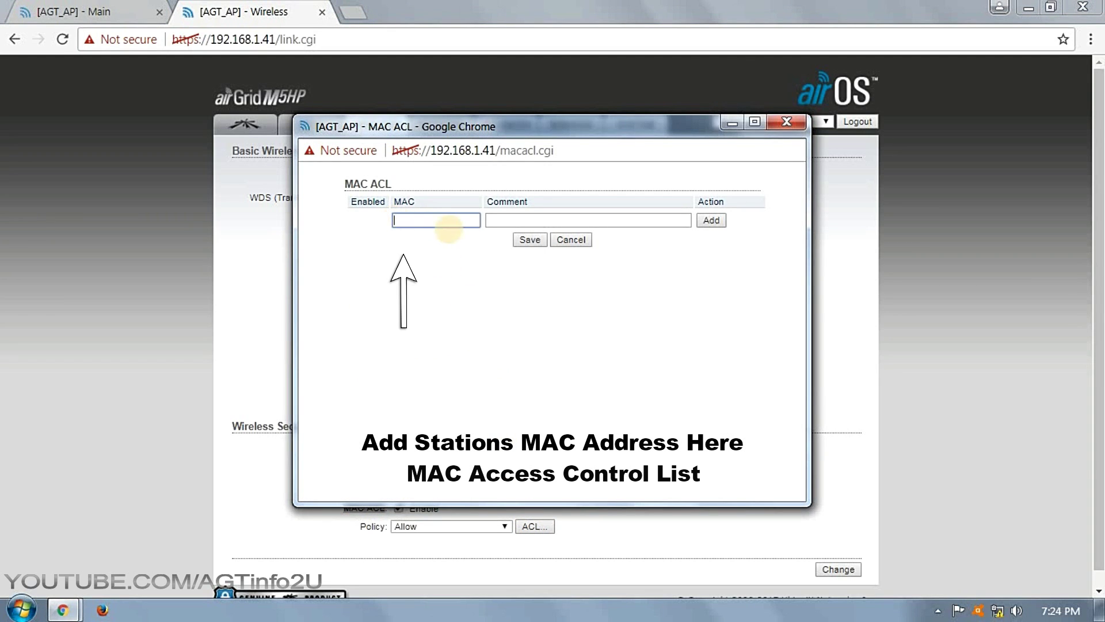
right_click(423, 220)
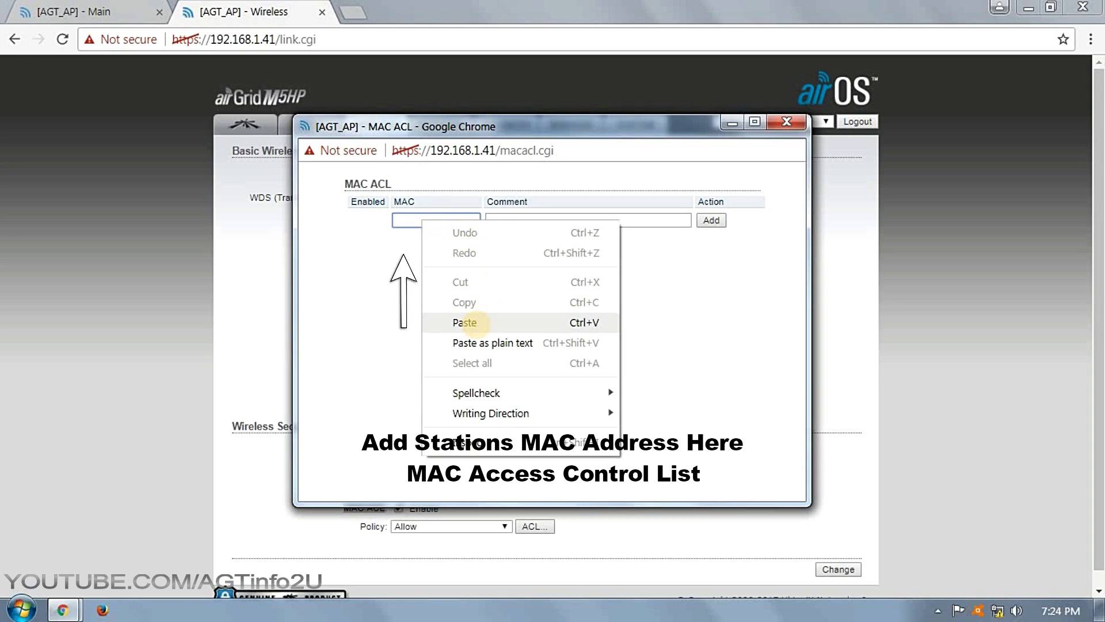
click(465, 323)
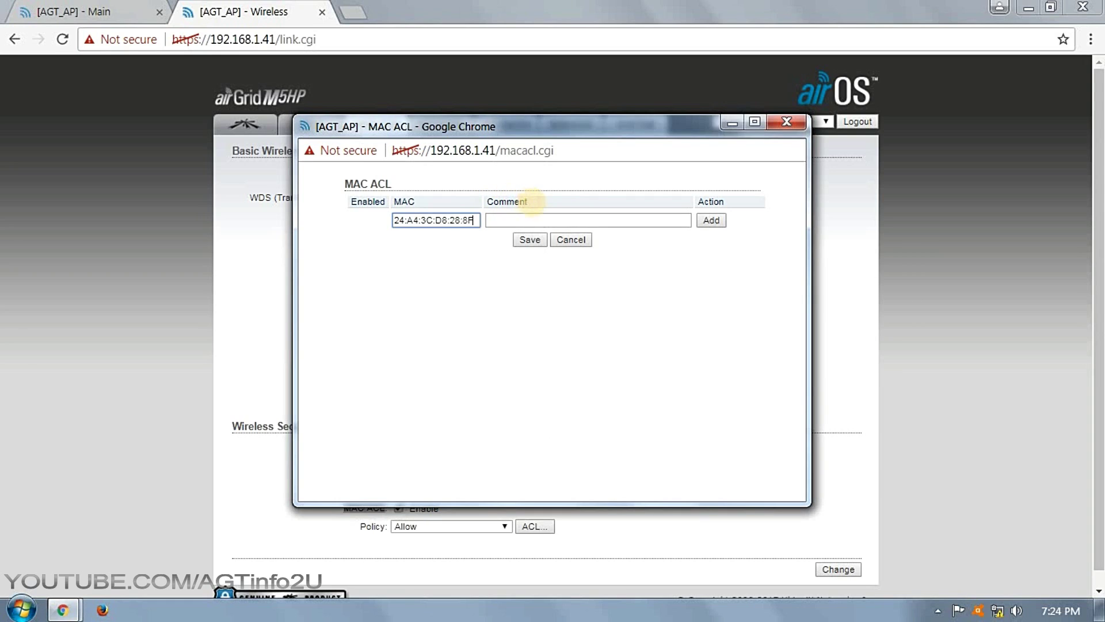
click(498, 220)
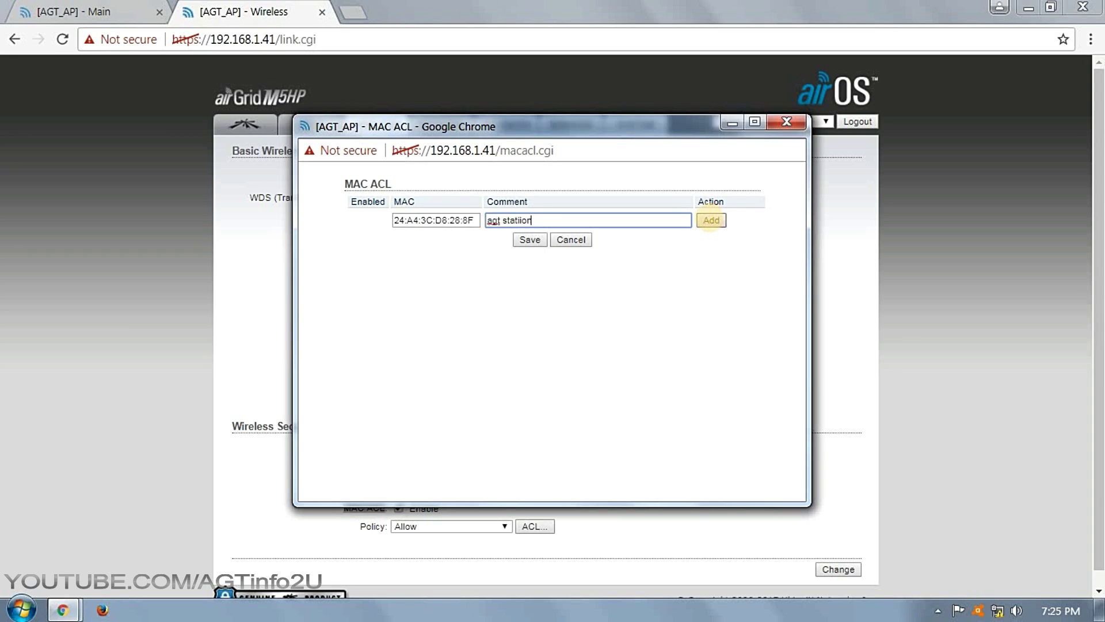
click(711, 221)
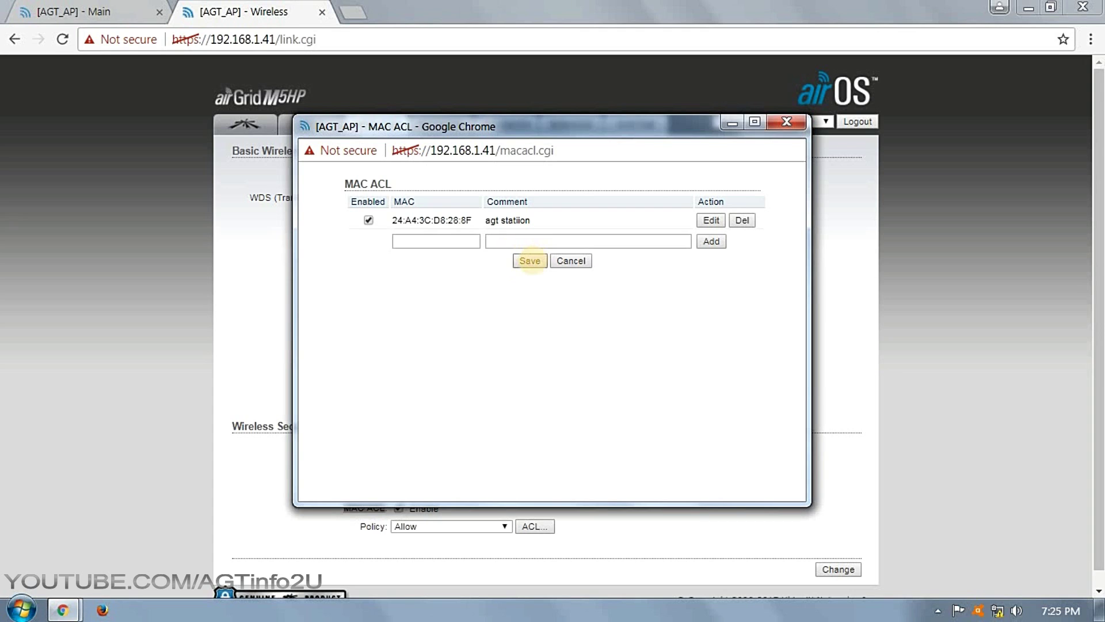
click(529, 260)
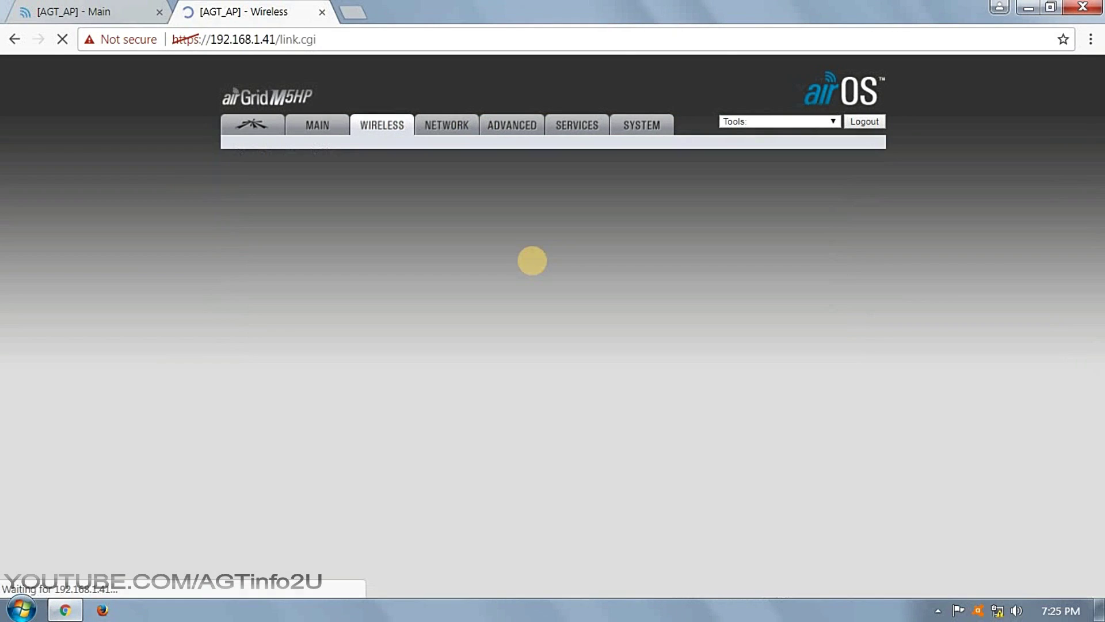
Step: Check the access point's connection count on the main status page
scroll(667, 290, down, 2)
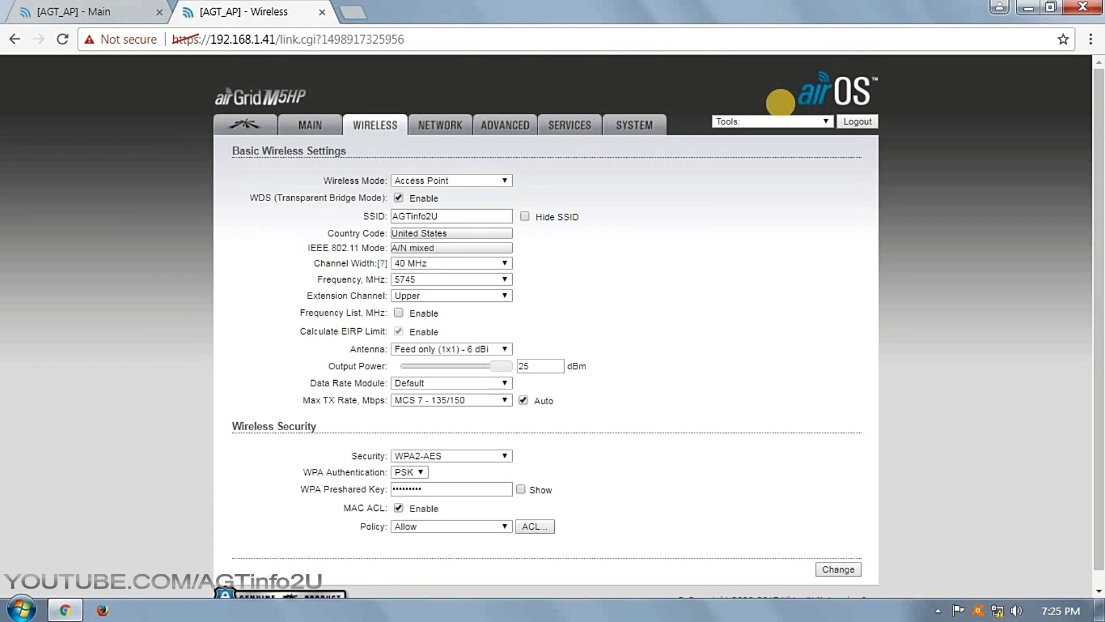
click(107, 12)
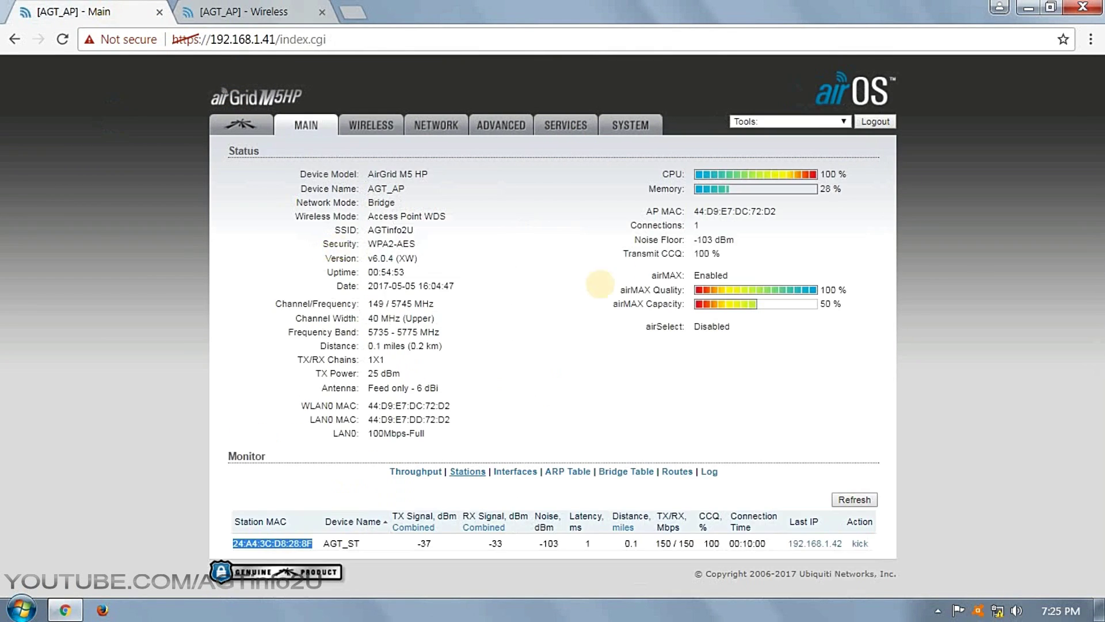
double_click(696, 225)
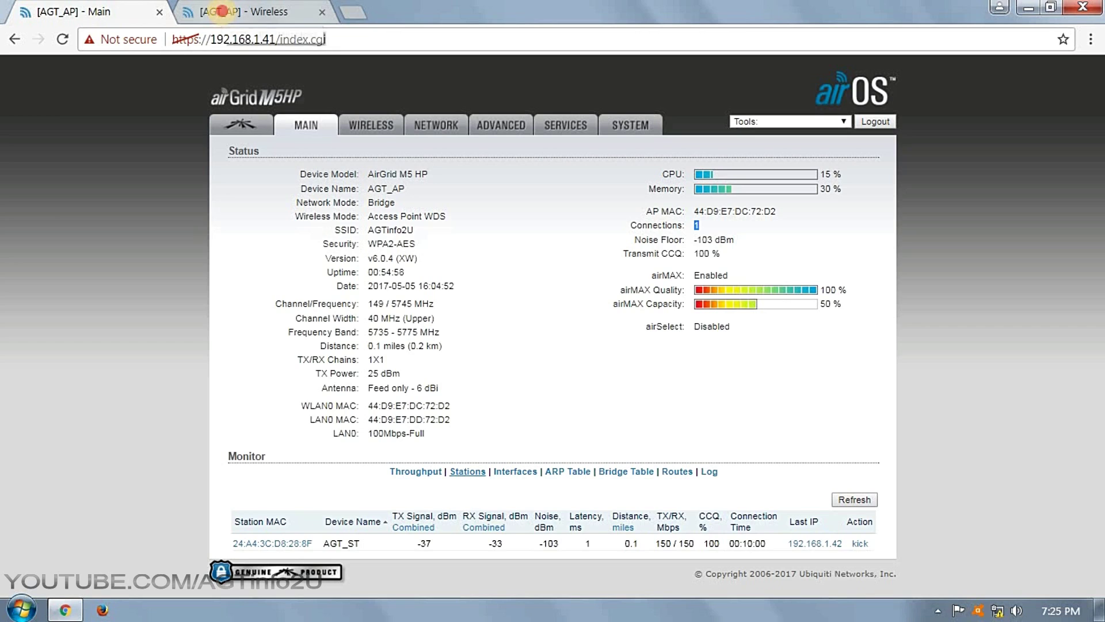
Step: Set the MAC ACL policy to Deny in the wireless security settings and apply the configuration change
click(221, 10)
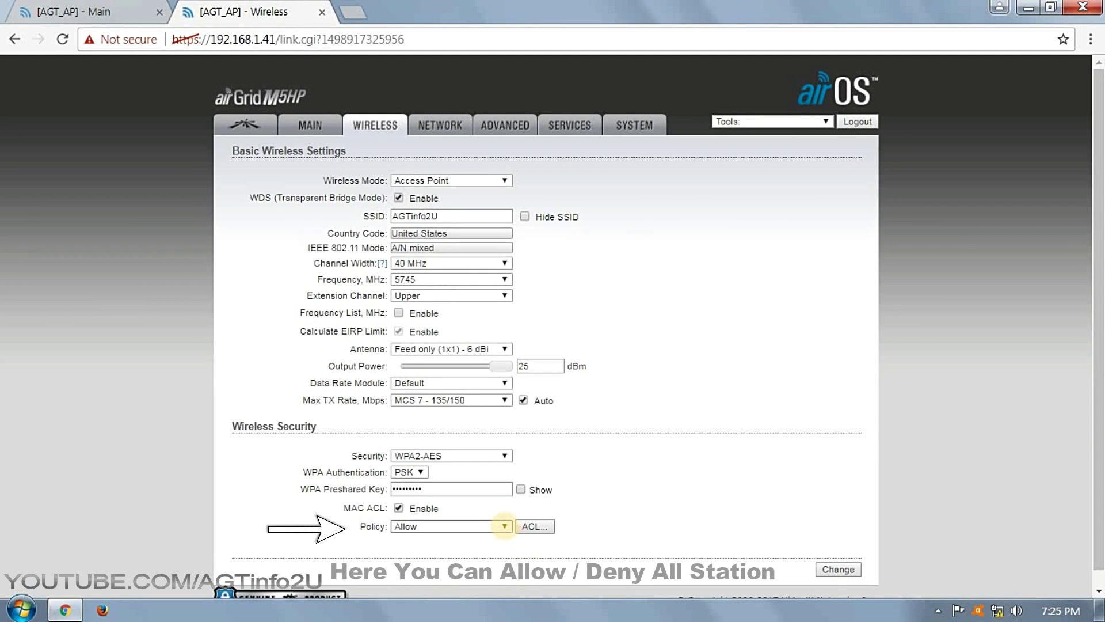
click(503, 525)
click(472, 549)
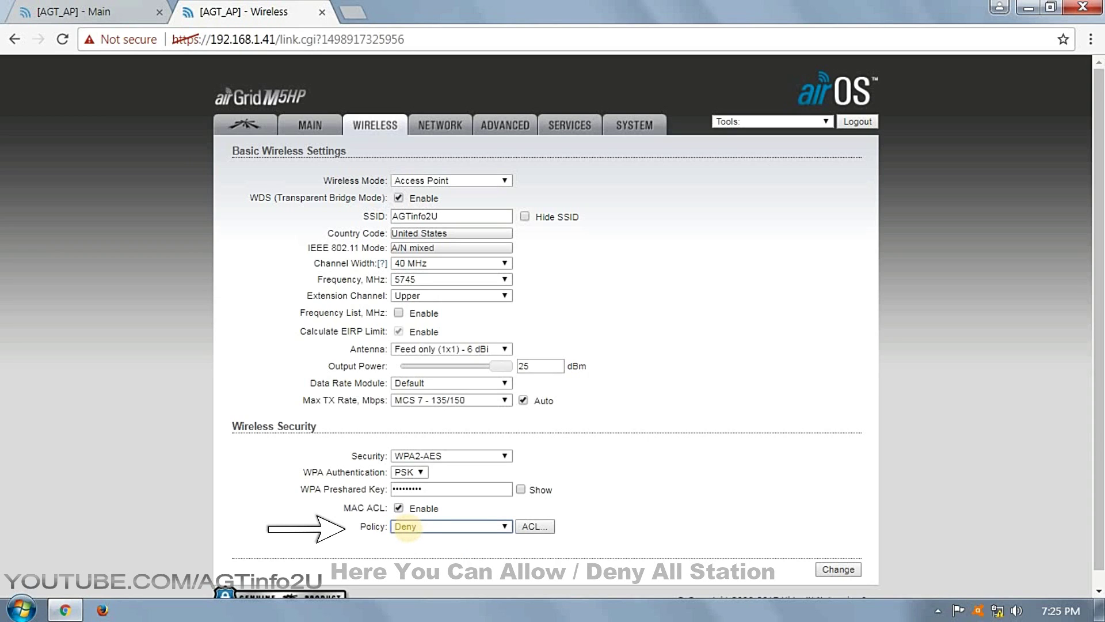
click(832, 570)
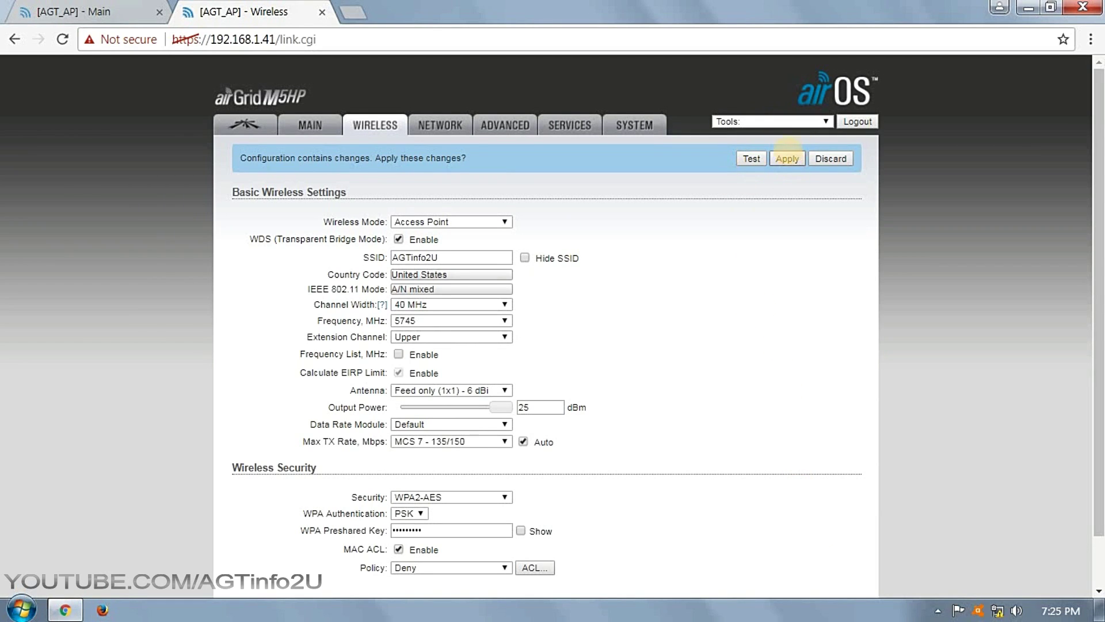
click(784, 159)
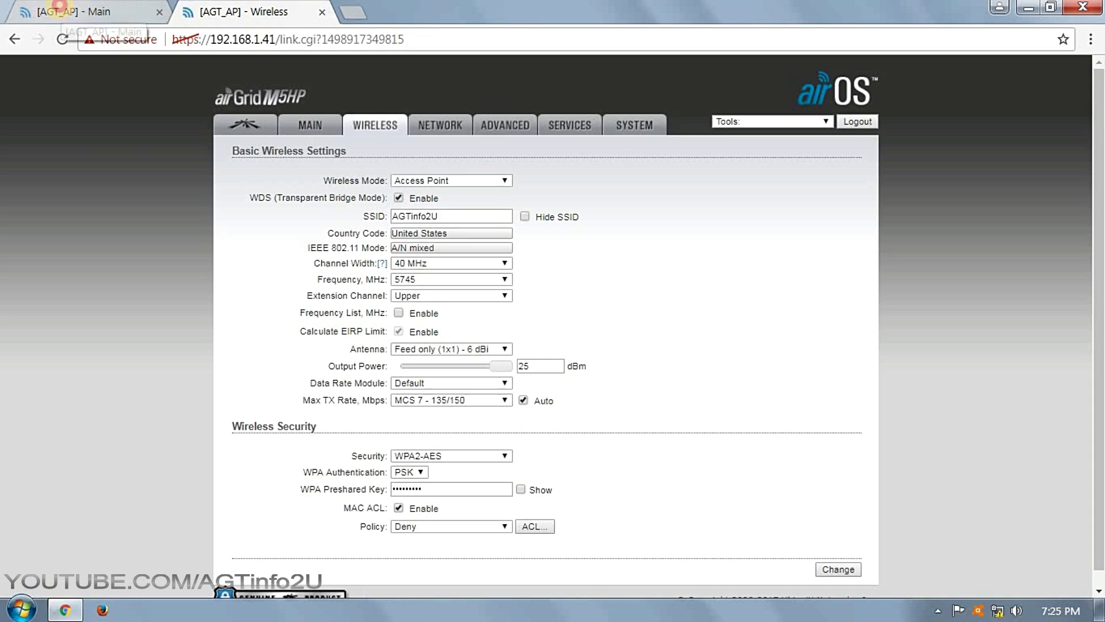
Step: Reload the stations list on the main status page and check whether station AGT_ST is still associated
click(87, 12)
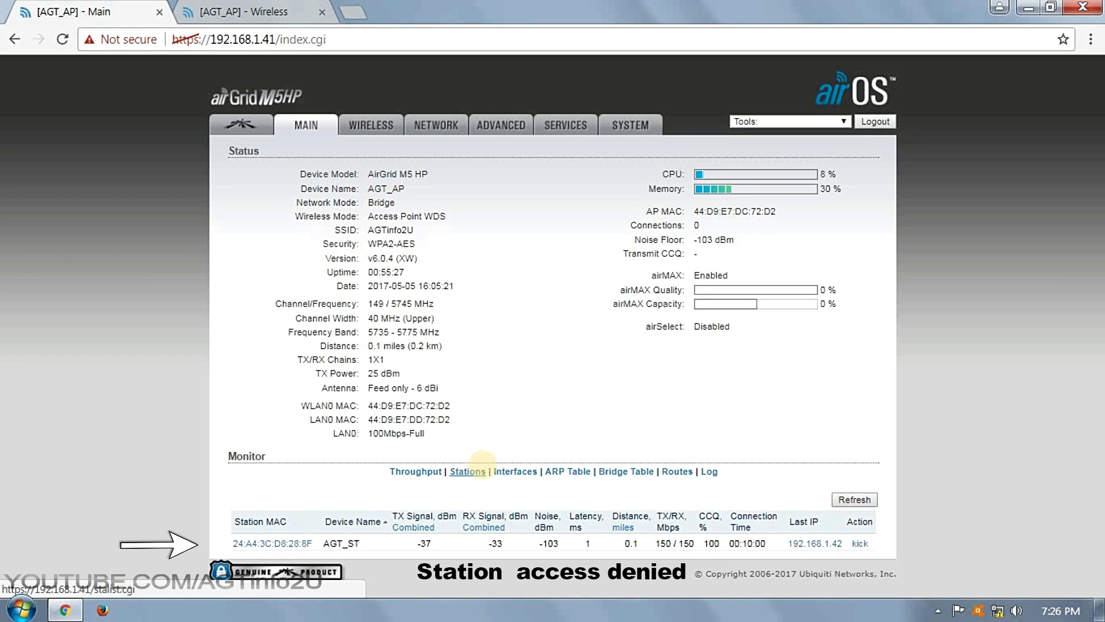
click(467, 470)
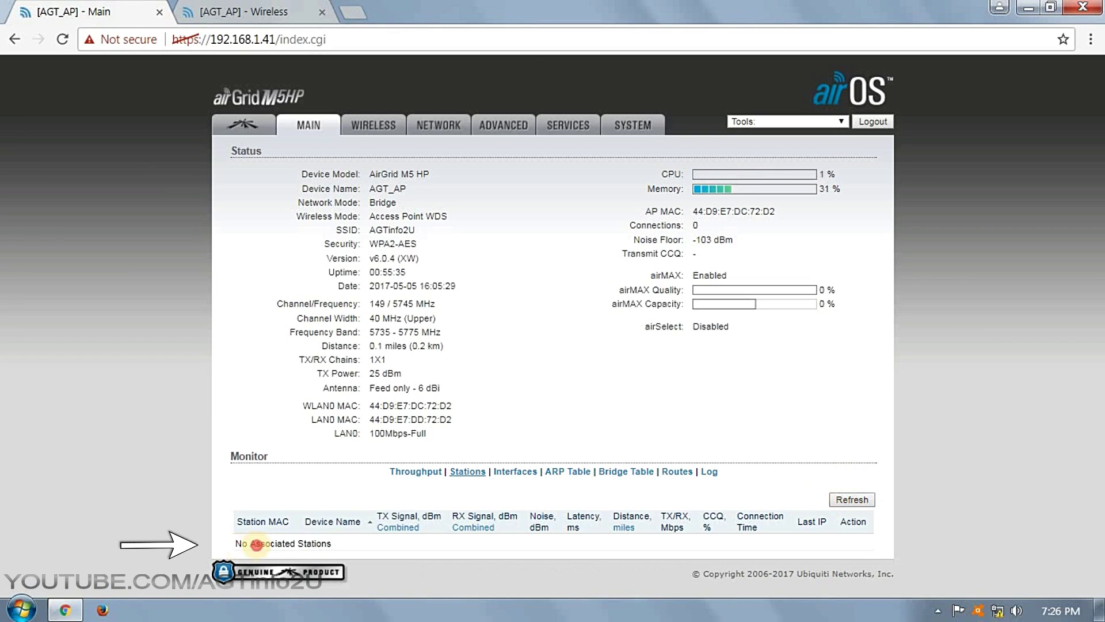
drag(235, 543, 432, 561)
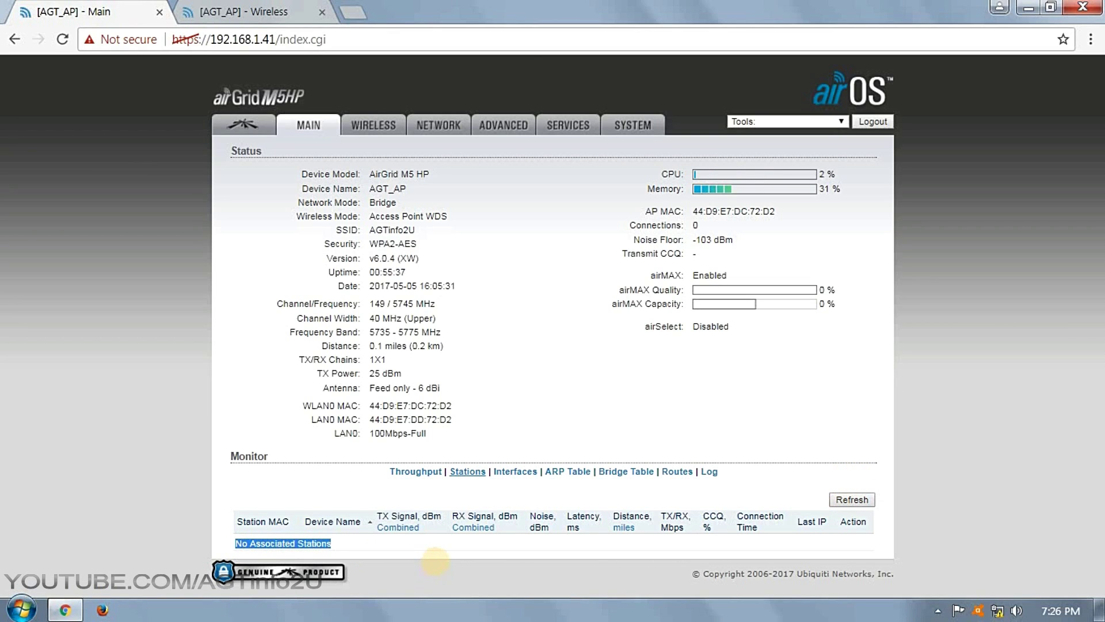
click(429, 553)
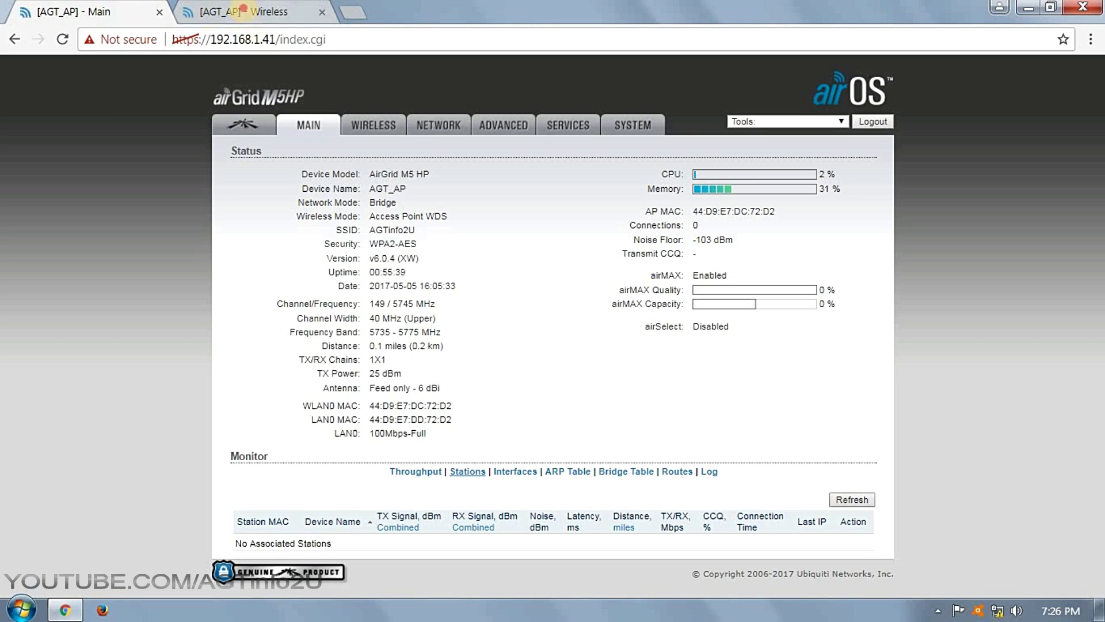
Step: Set the MAC ACL policy to Allow, apply the configuration change, and refresh the stations list on the main status page
click(244, 10)
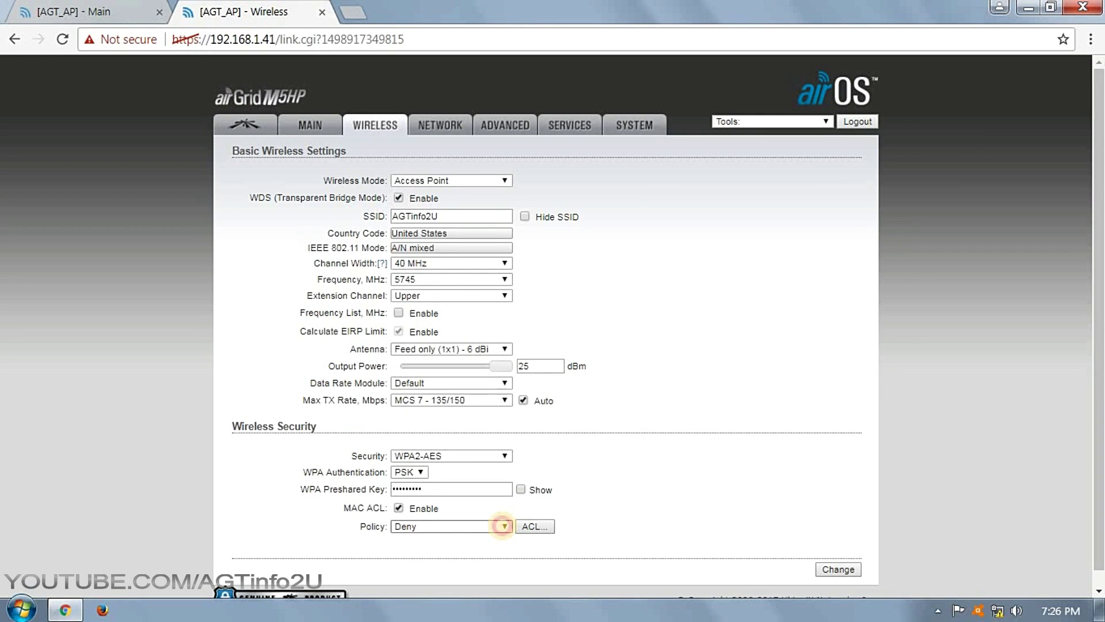
click(503, 526)
click(441, 538)
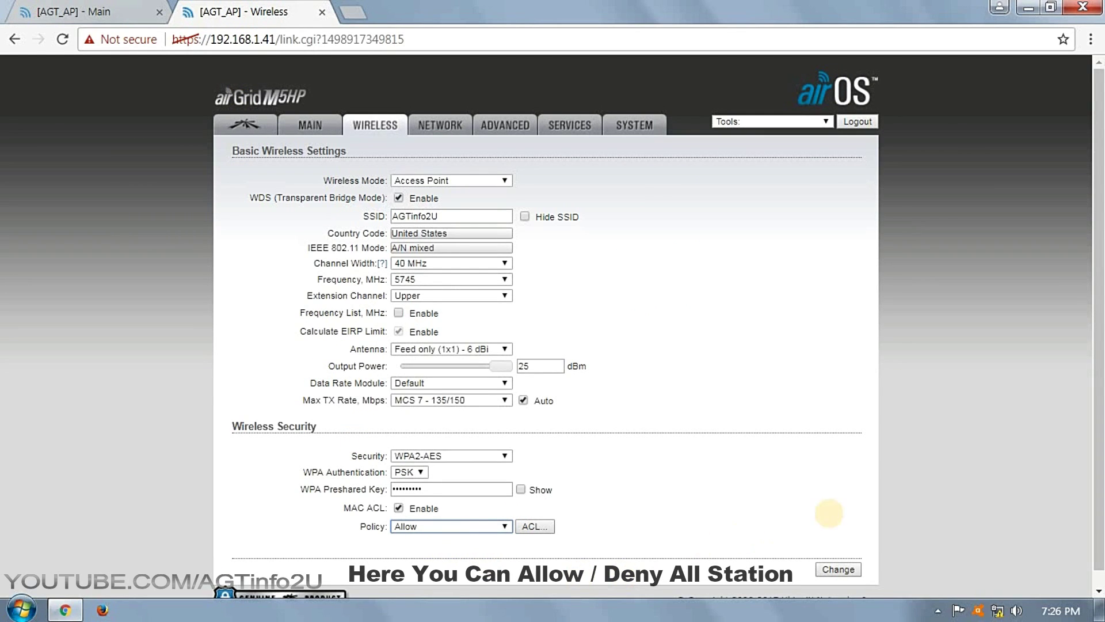
click(838, 568)
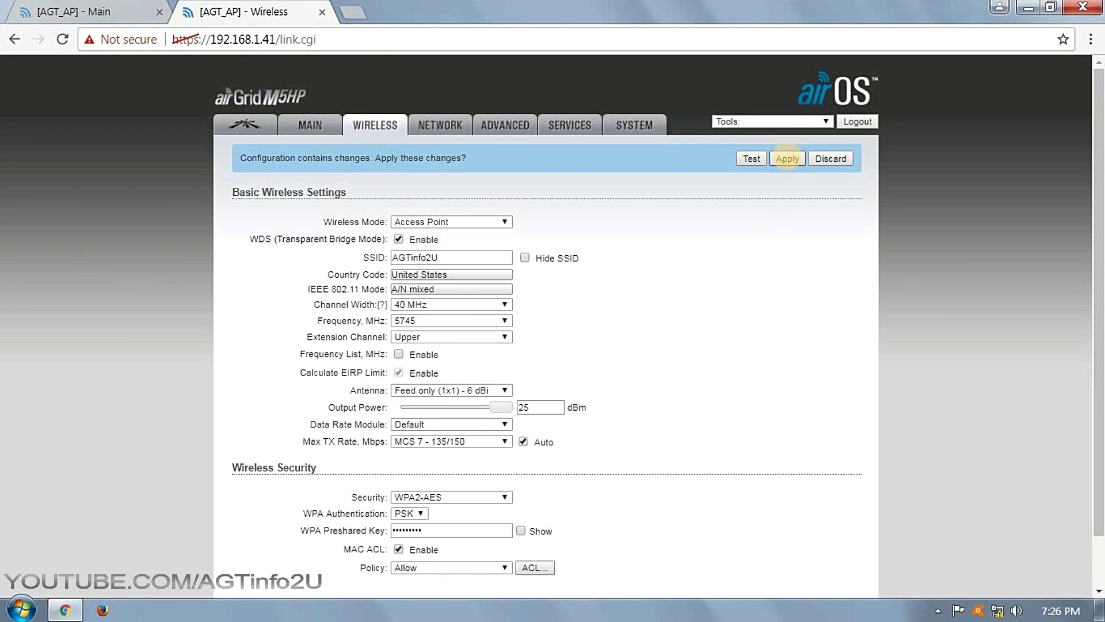
click(787, 158)
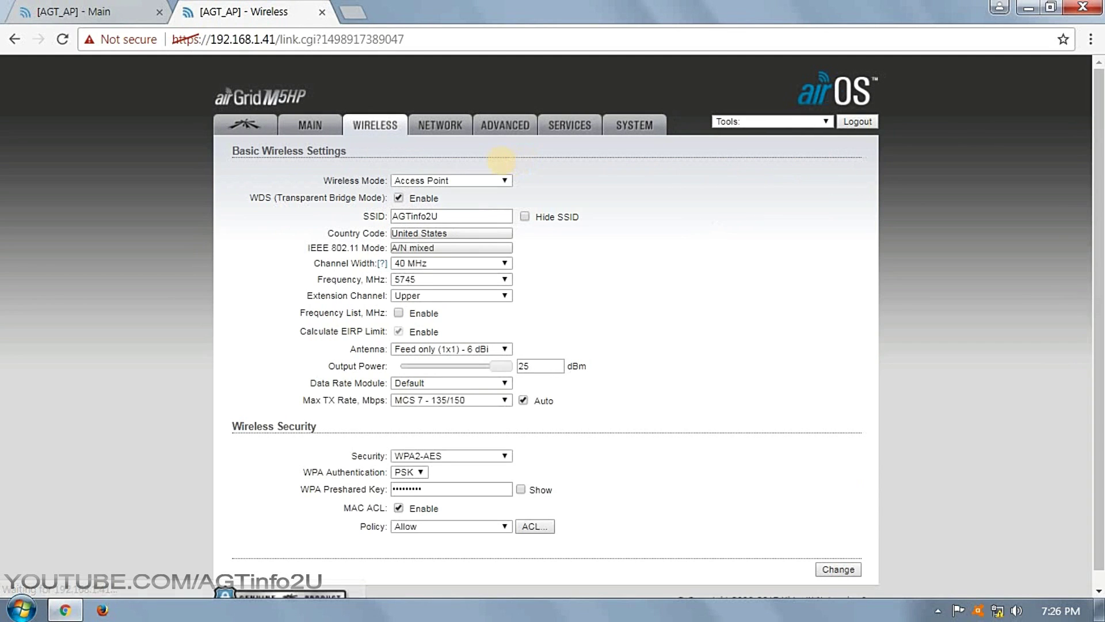
click(86, 13)
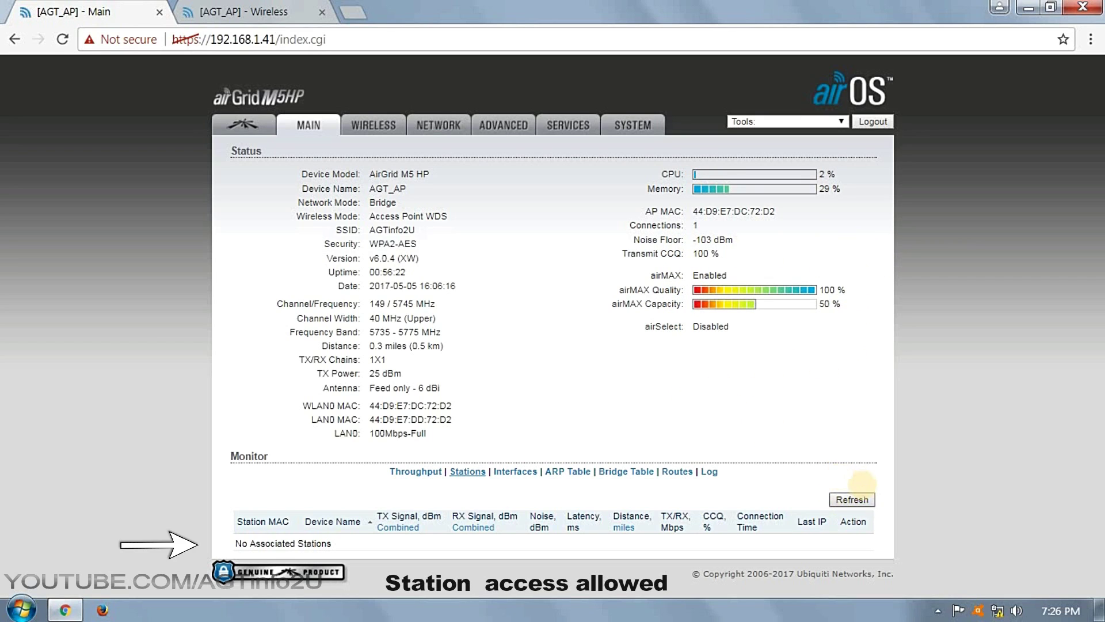
click(852, 499)
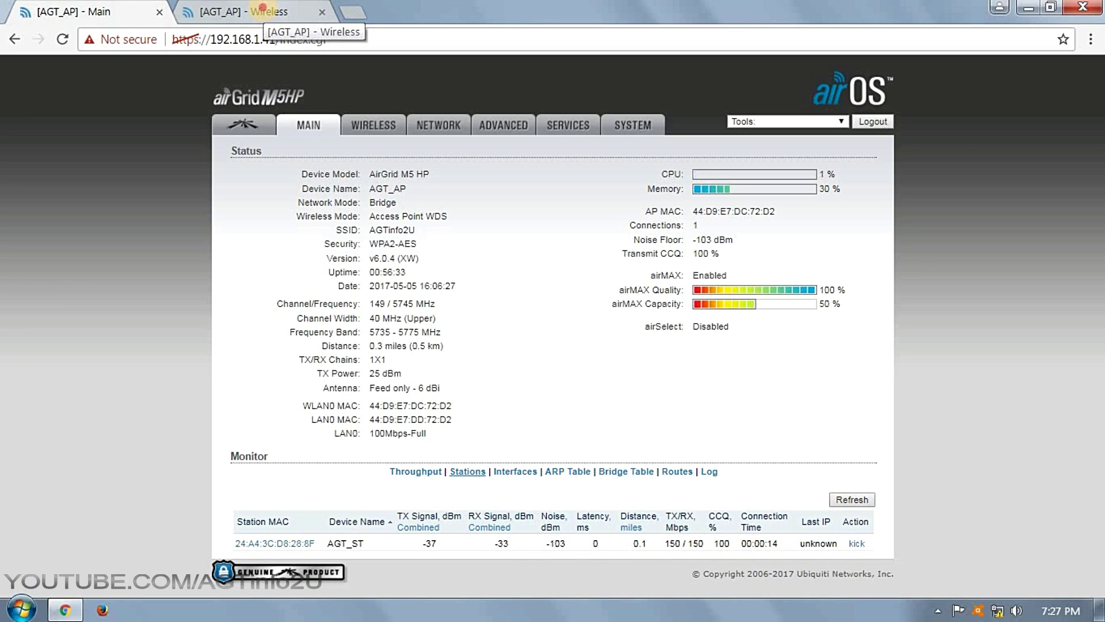
Step: Disable the "agt statiion" entry in the wireless MAC ACL and save the list
click(263, 8)
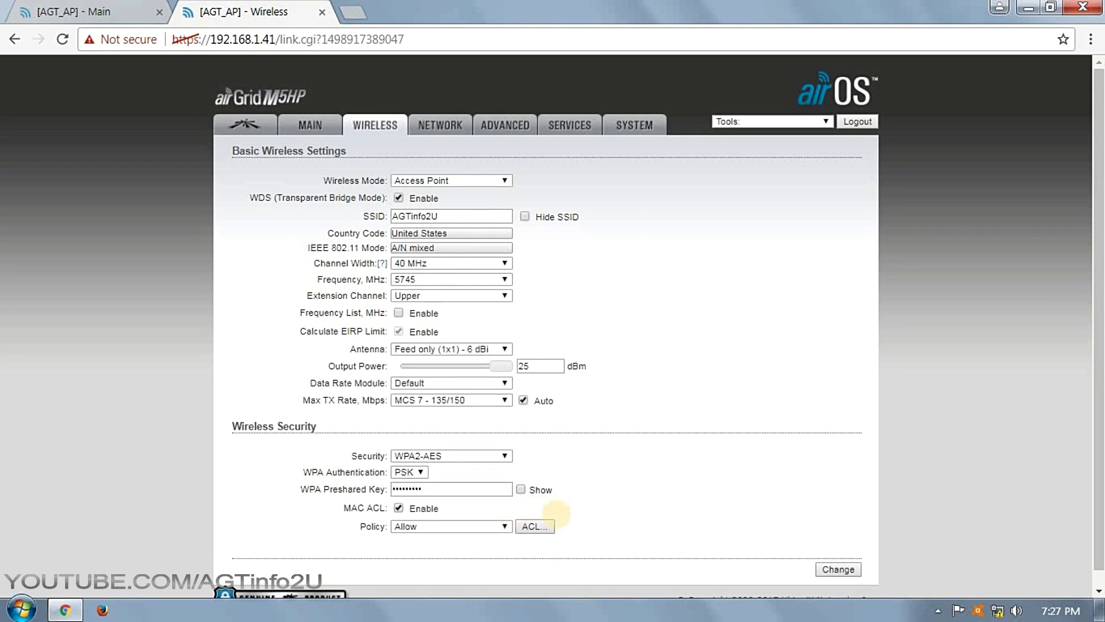
click(524, 526)
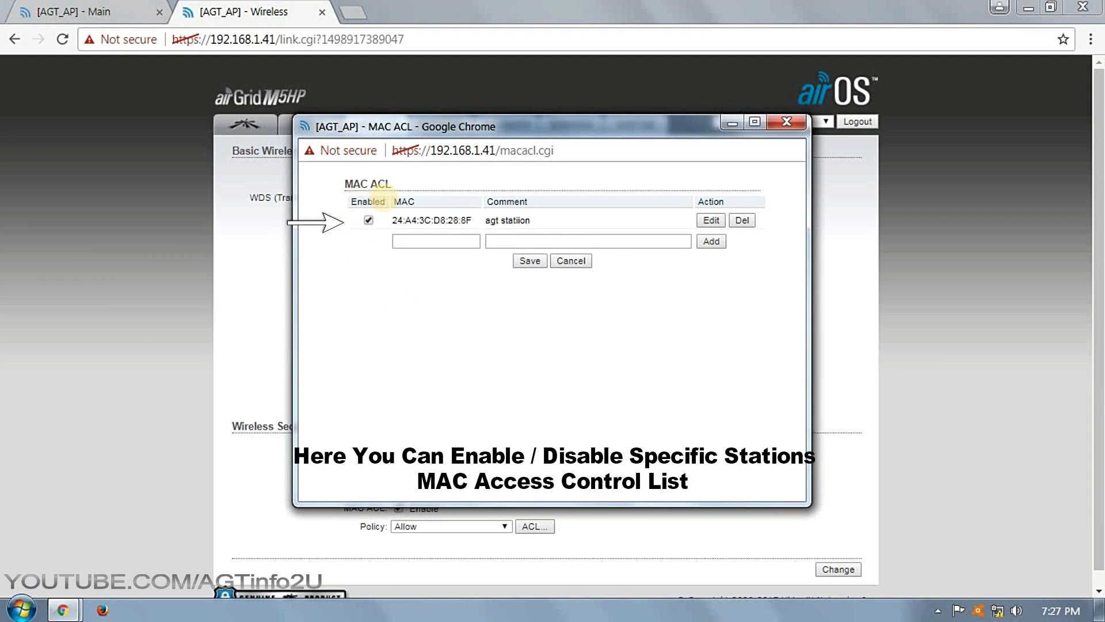
click(369, 220)
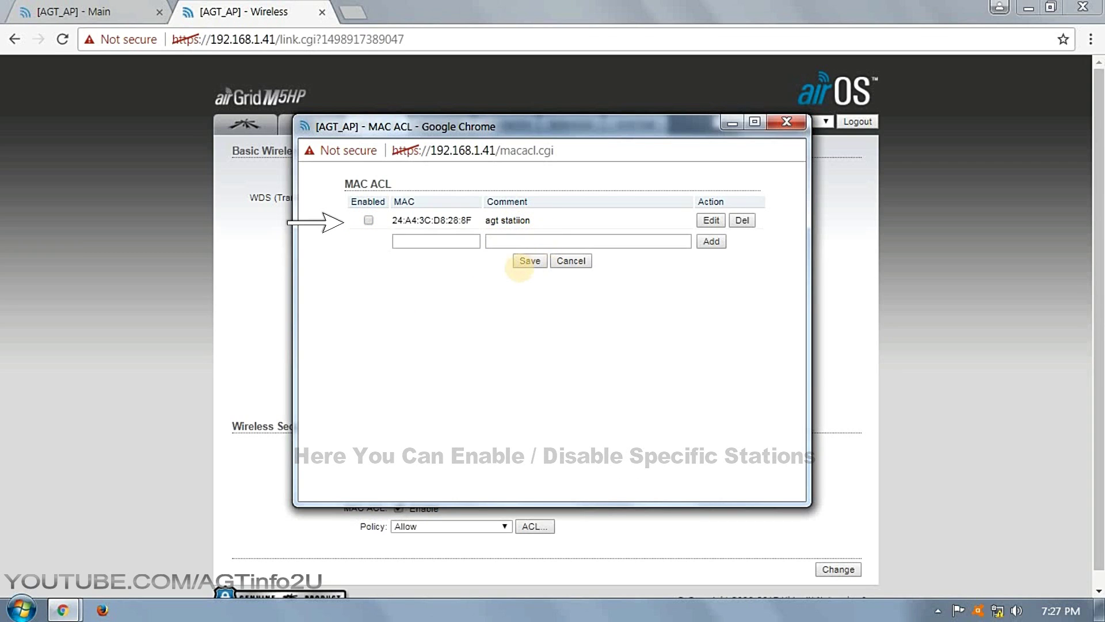
click(528, 261)
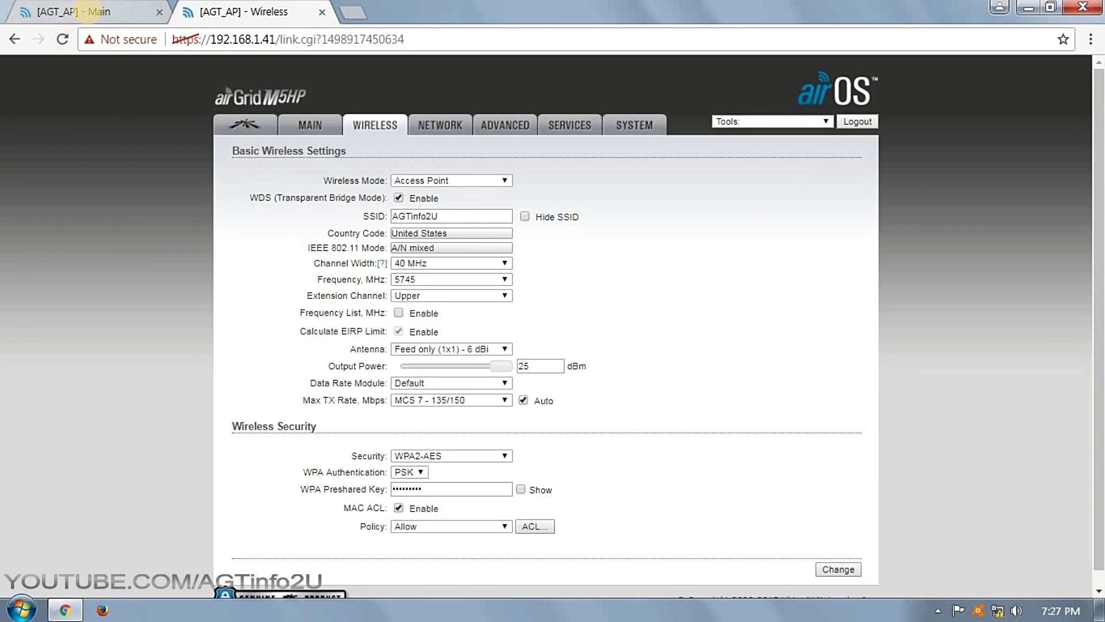
Step: Refresh the stations list on the main status page to check the association with the ACL entry disabled
click(92, 12)
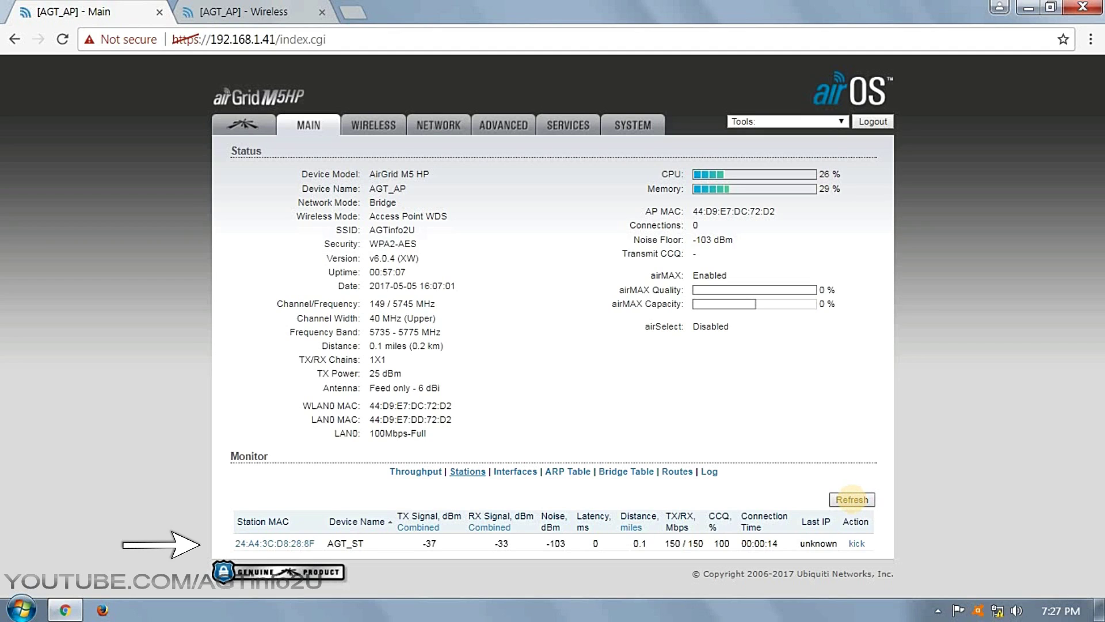
click(851, 499)
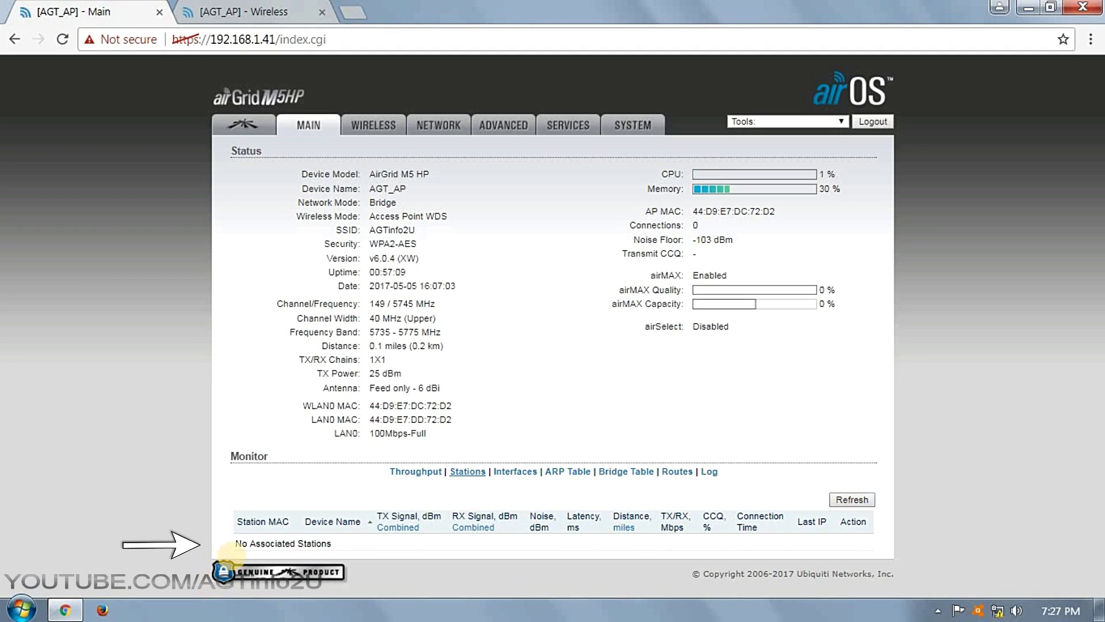
drag(240, 543, 332, 543)
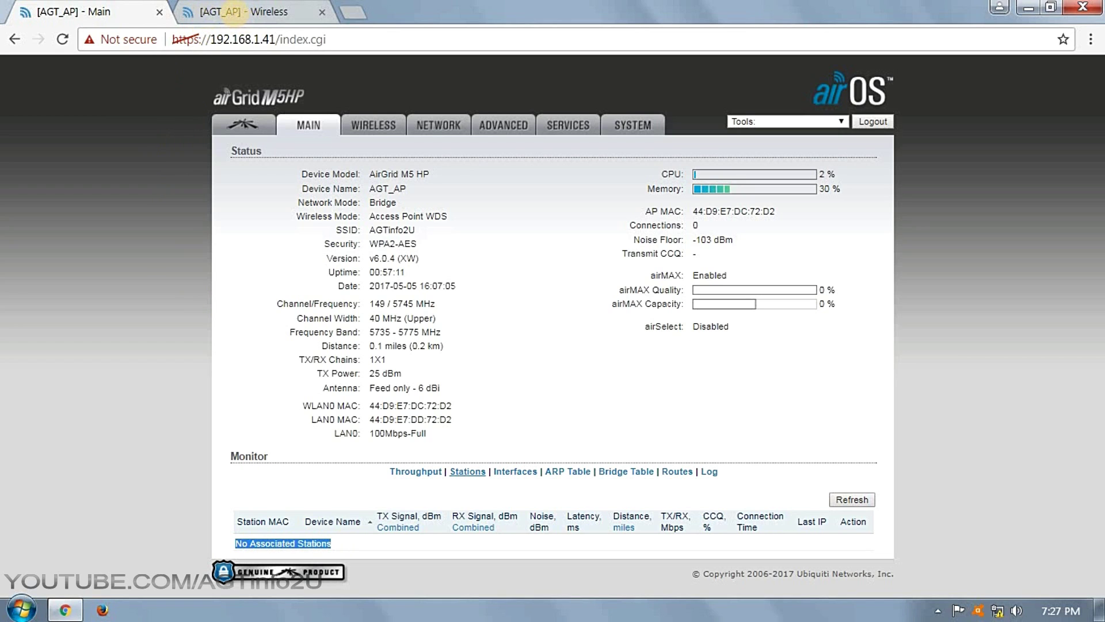
Step: Enable the "agt statiion" entry in the MAC ACL, save the list, and refresh the stations list on the main status page
click(231, 11)
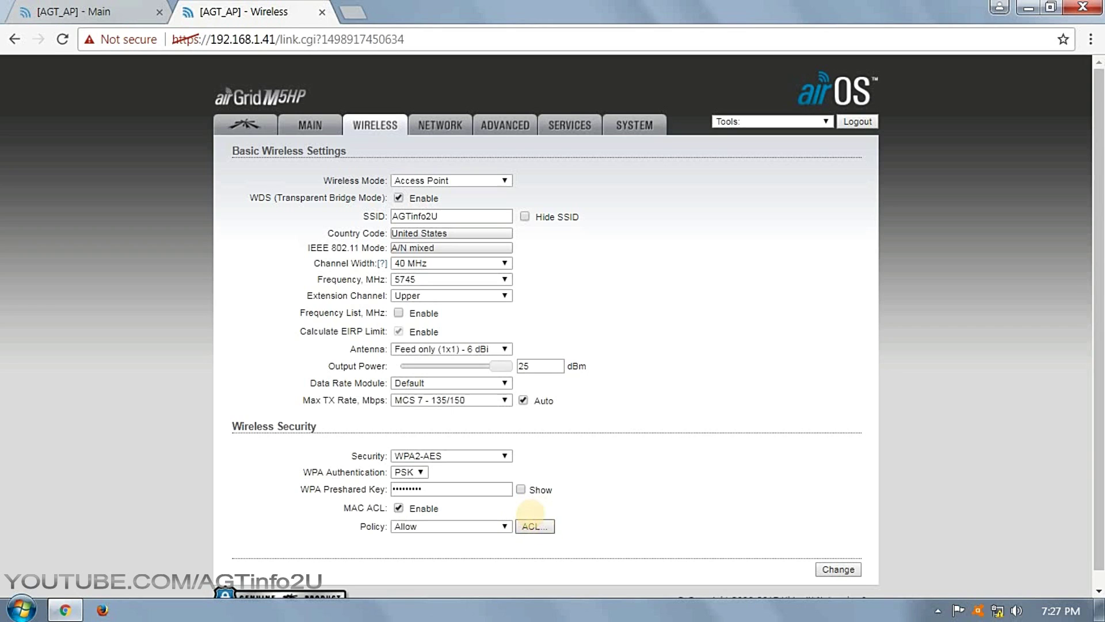
click(534, 526)
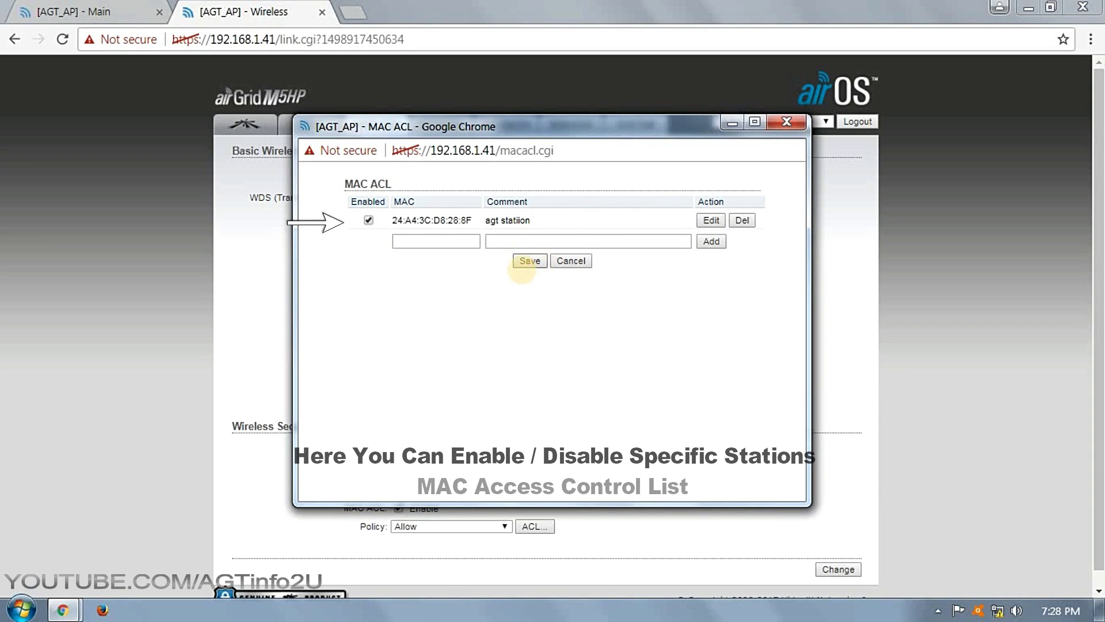
click(527, 261)
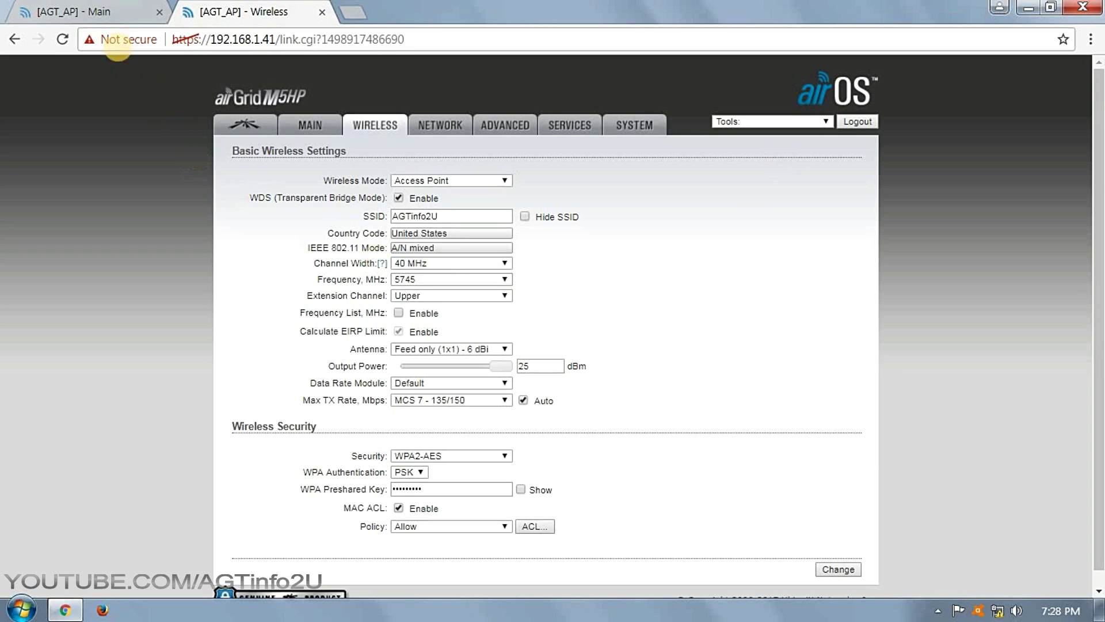
click(95, 11)
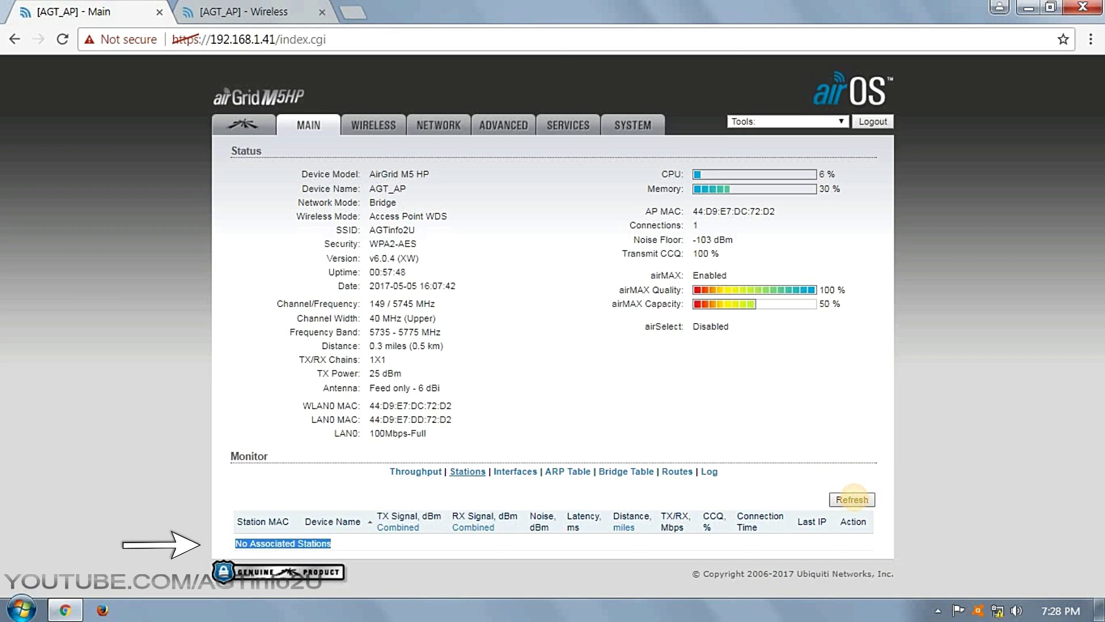
click(852, 499)
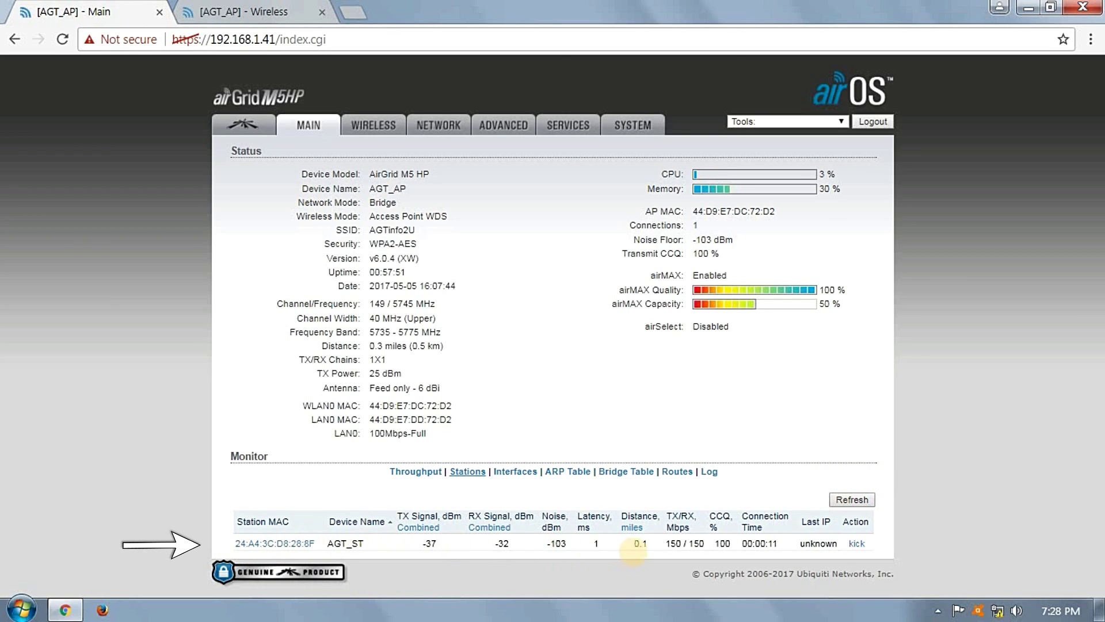